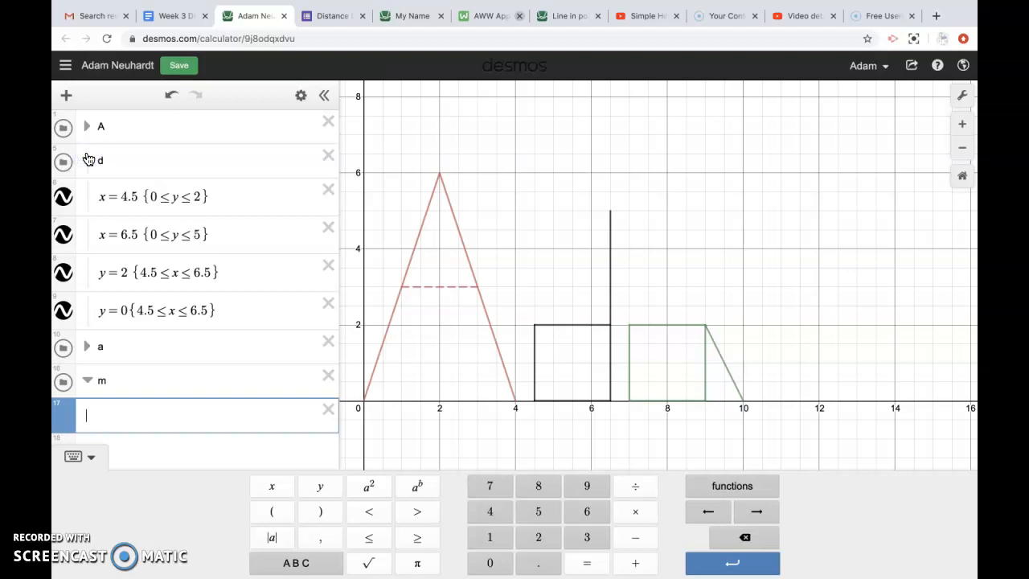
- Collapse the d and a folders in the expression list
left_click(88, 195)
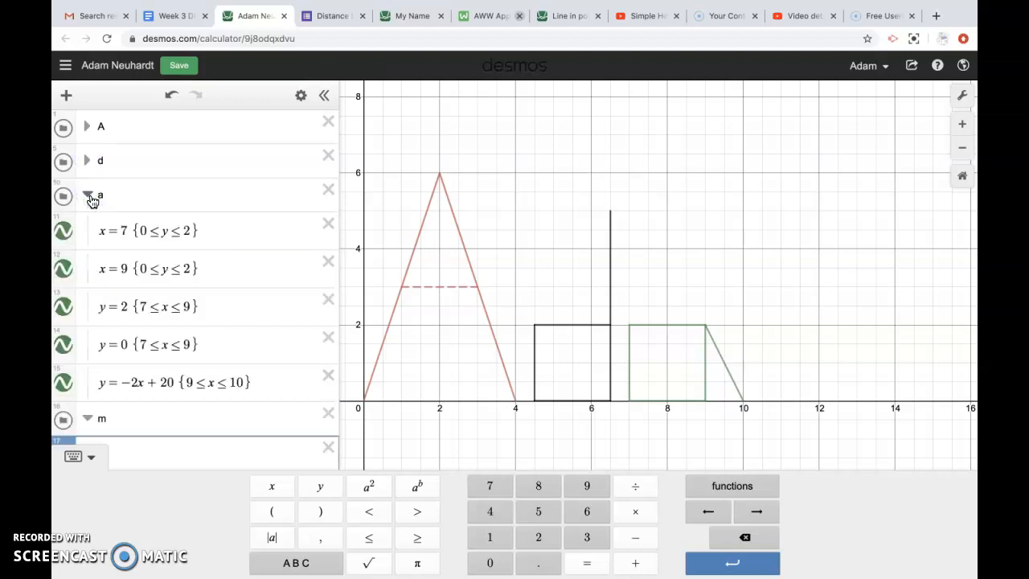
left_click(88, 196)
left_click(92, 238)
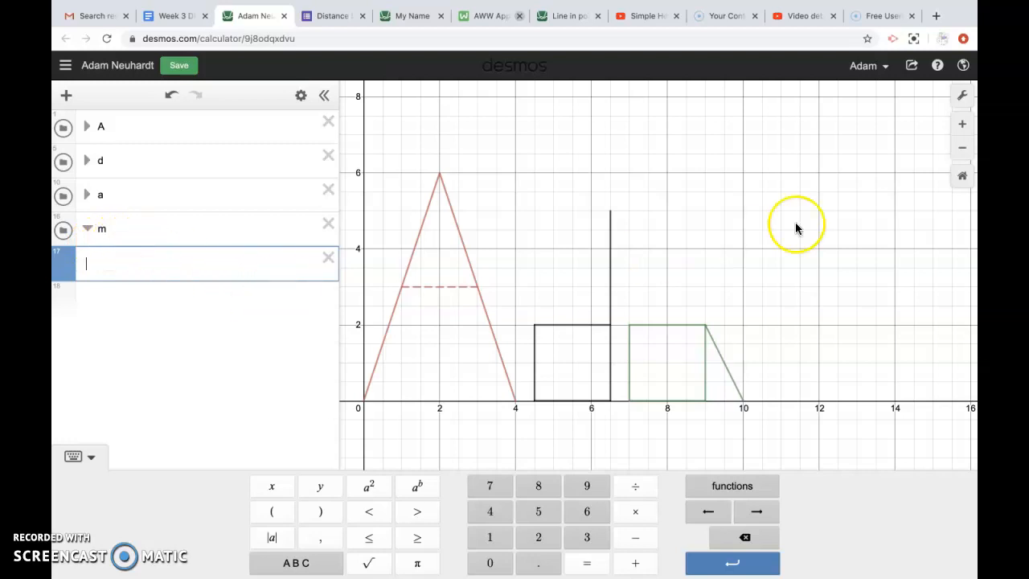
- Graph the vertical line x = 10.5 in the empty expression below the m folder
left_click(962, 126)
left_click_drag(808, 286, 561, 326)
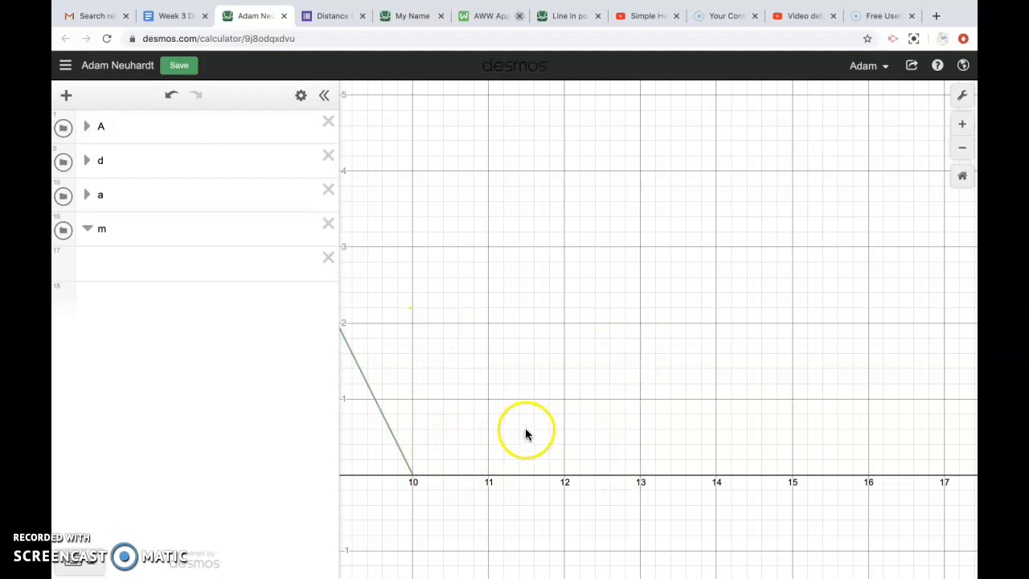
left_click_drag(469, 446, 518, 446)
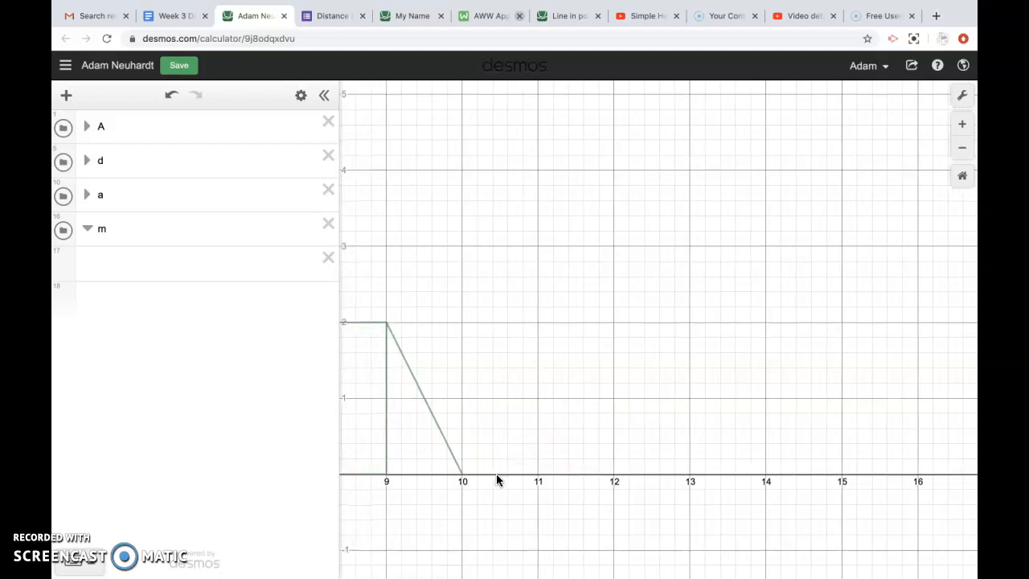
left_click(962, 123)
left_click_drag(608, 398, 754, 301)
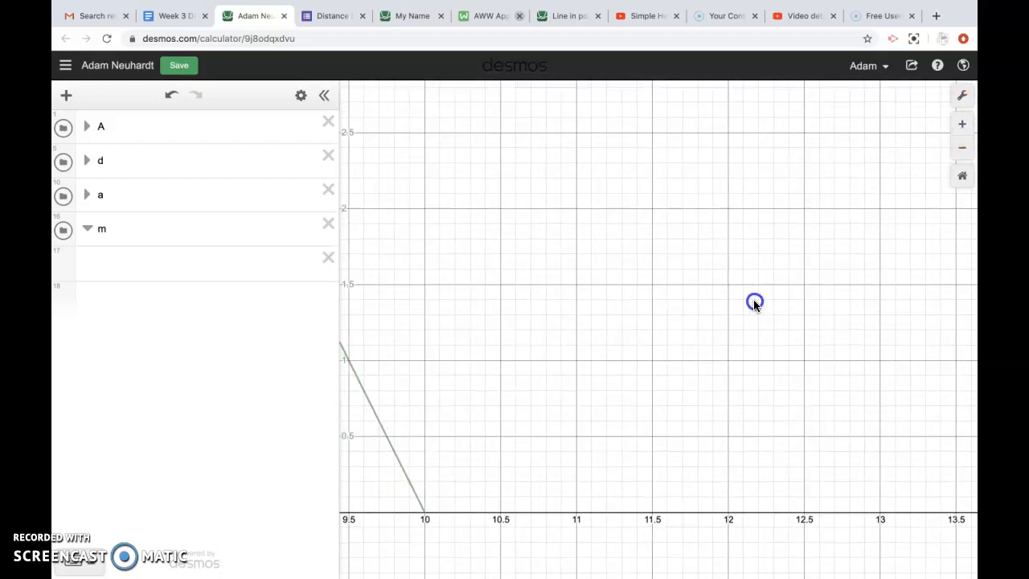
left_click_drag(620, 400, 656, 399)
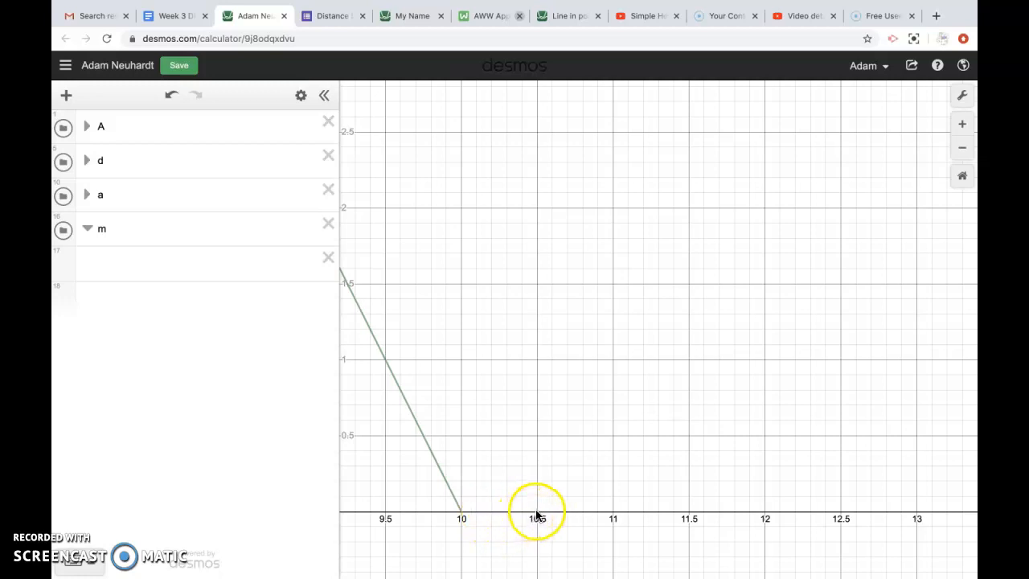
left_click(101, 267)
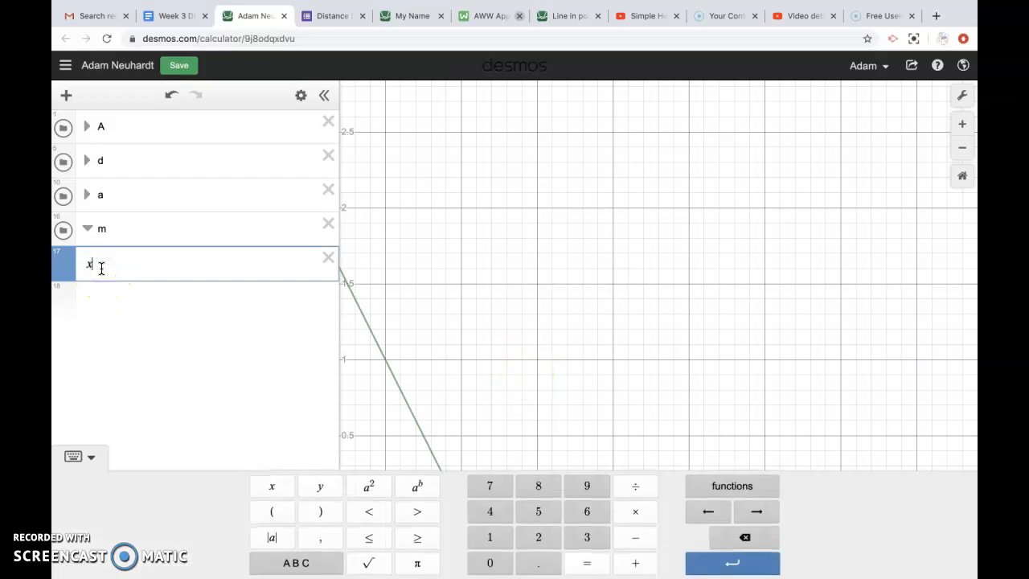
type("x = 10.5")
left_click(667, 286)
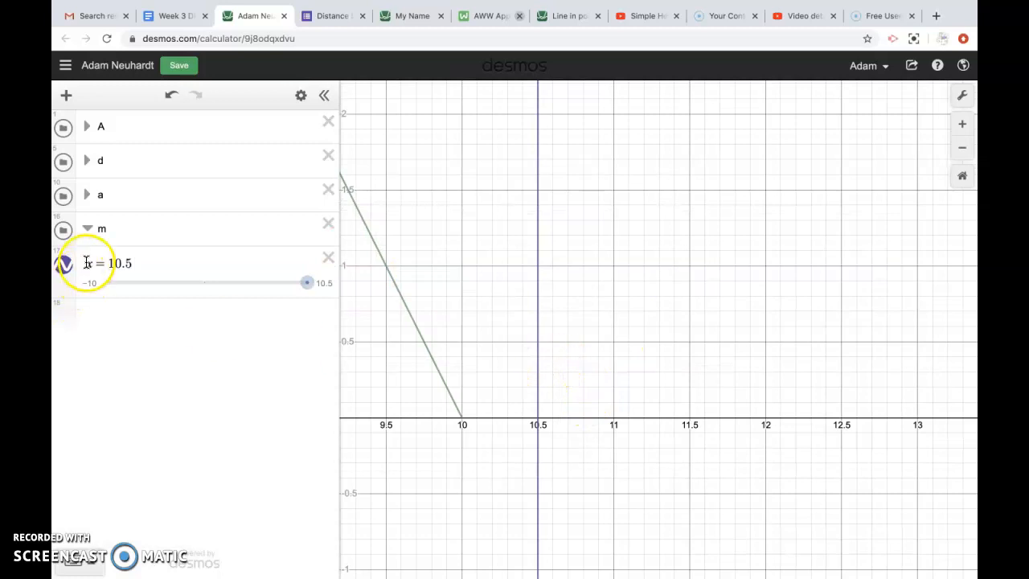
left_click(120, 317)
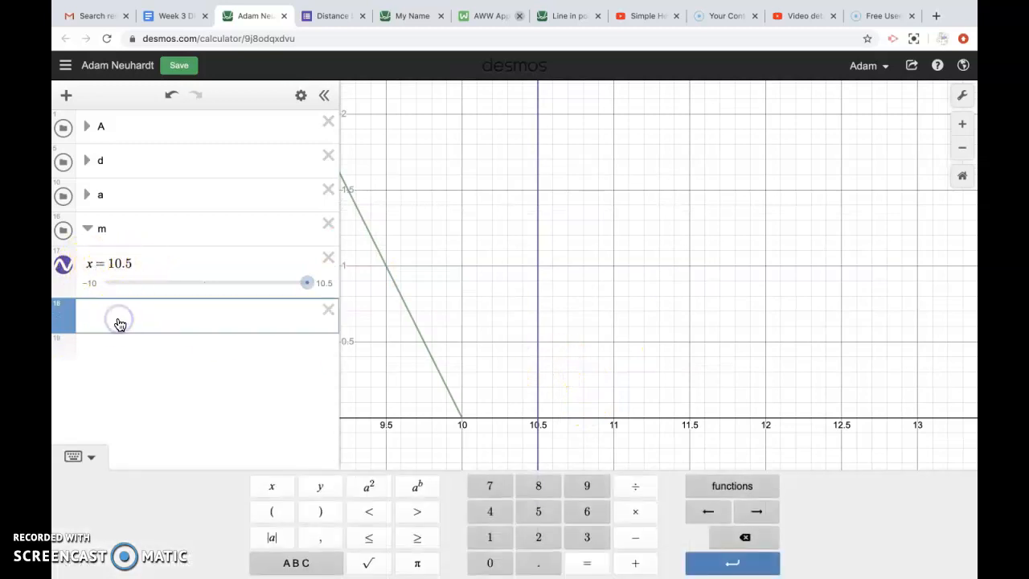
type("y = 10")
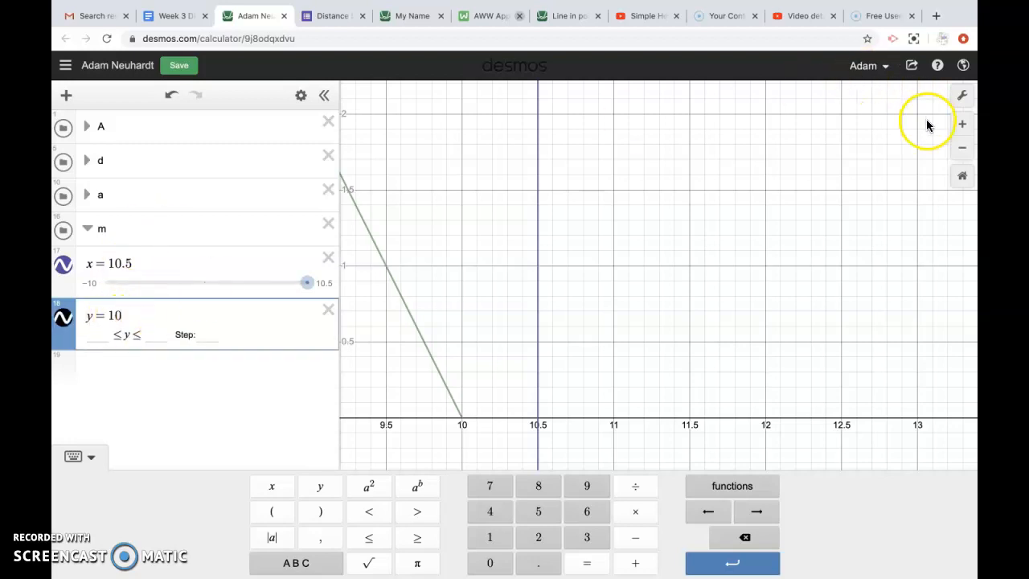
left_click(962, 147)
left_click(962, 147)
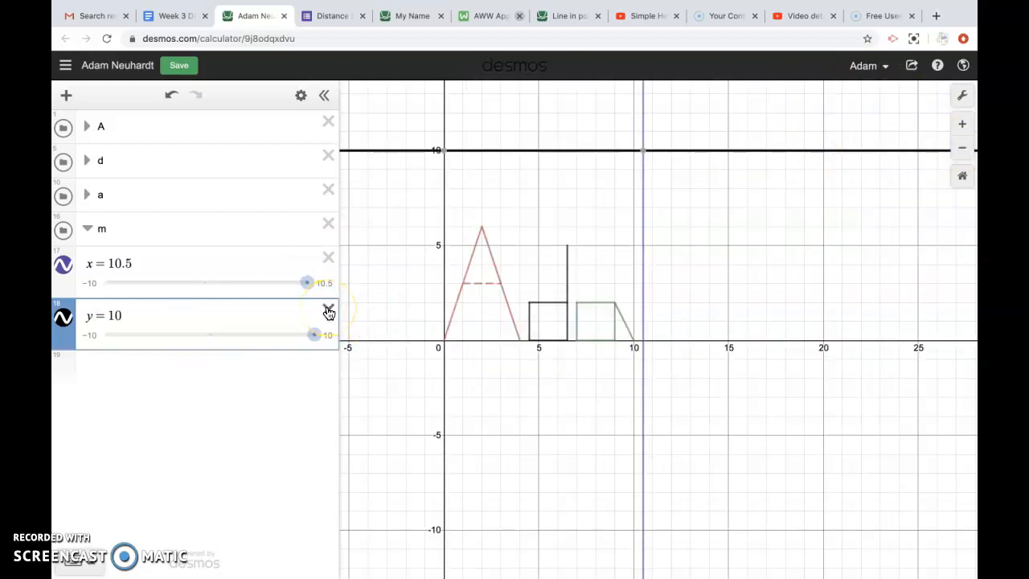
left_click(329, 311)
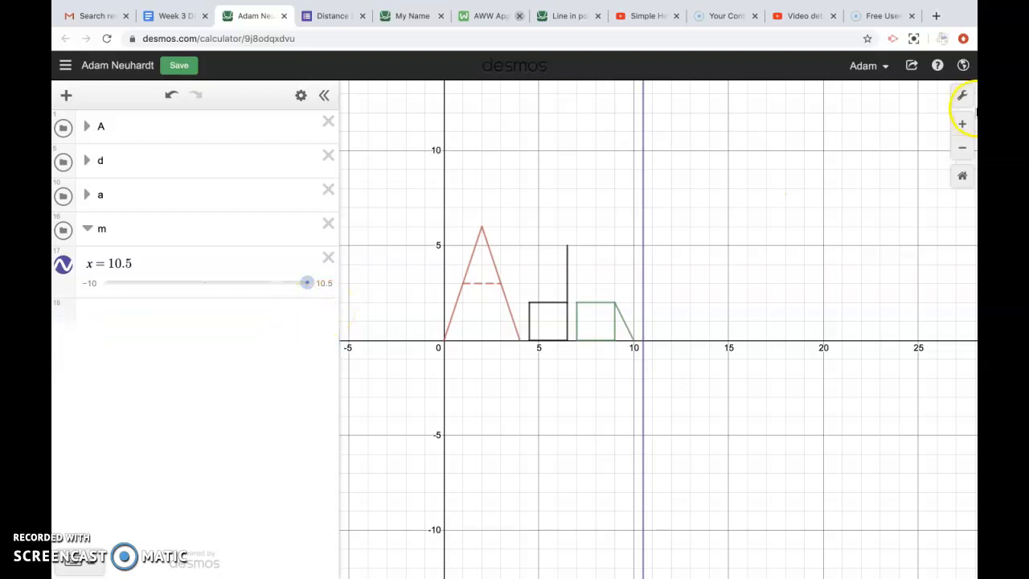
left_click(962, 123)
left_click(962, 123)
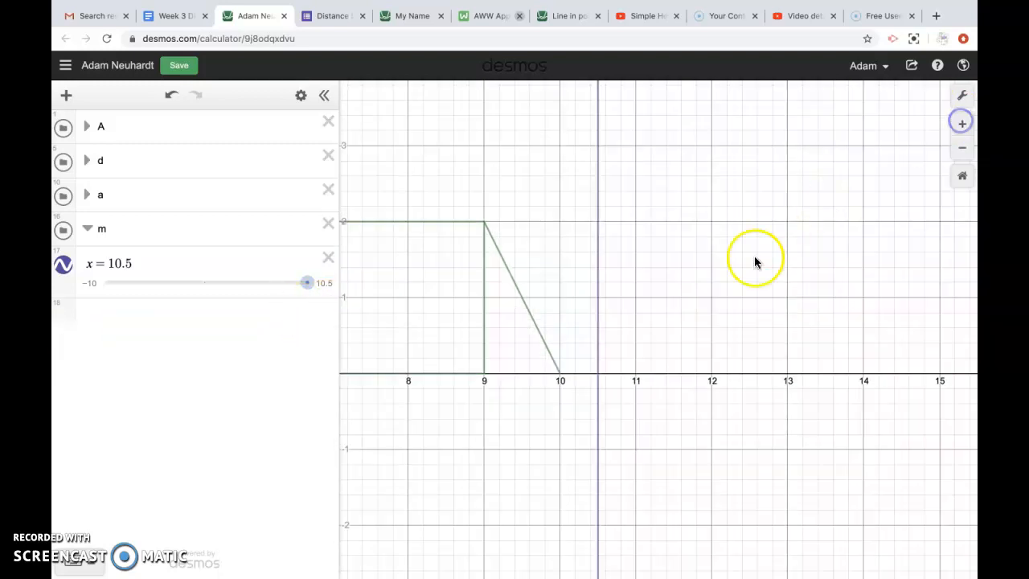
left_click(962, 123)
left_click_drag(759, 303, 687, 321)
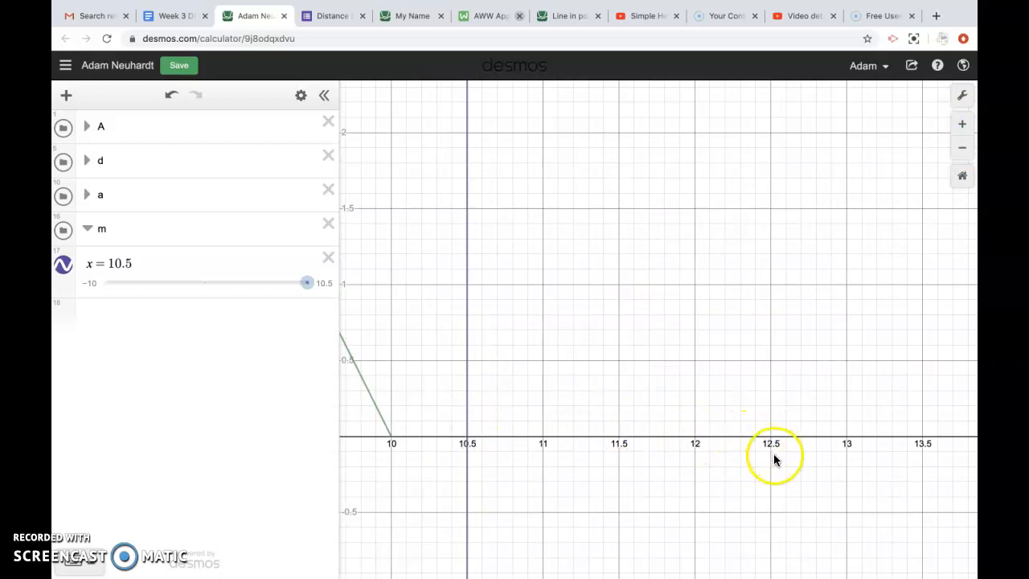
left_click_drag(734, 439, 779, 454)
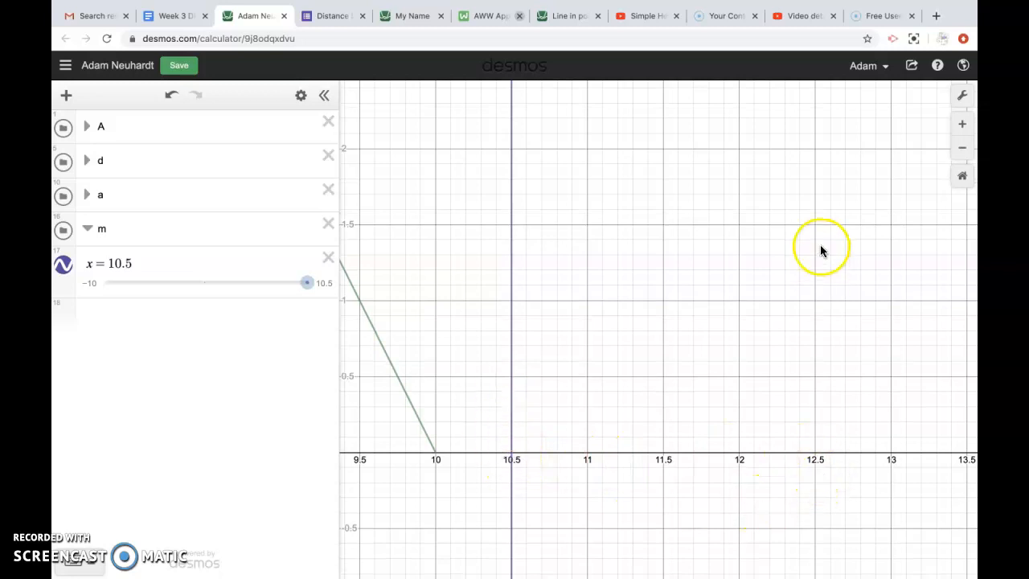
left_click(301, 97)
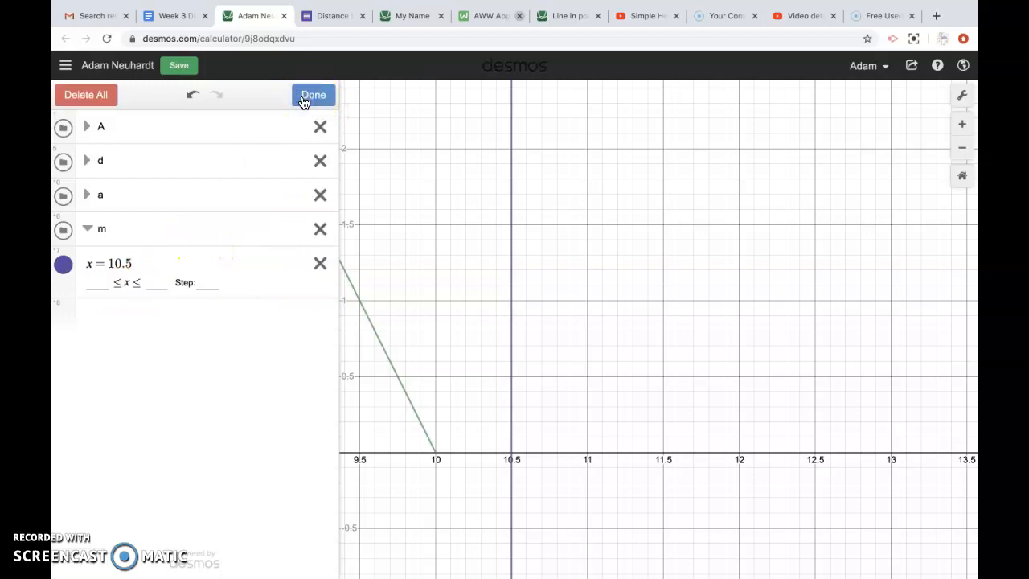
left_click(312, 104)
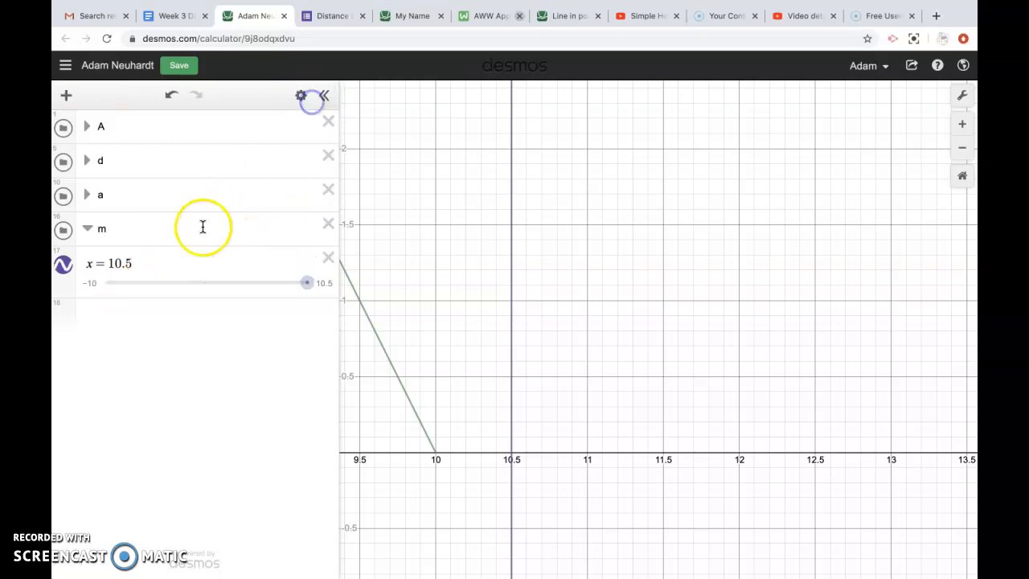
- Restrict the x = 10.5 line to {0 ≤ y ≤ 2} by reusing the restriction from x = 9 in the a folder
left_click(177, 256)
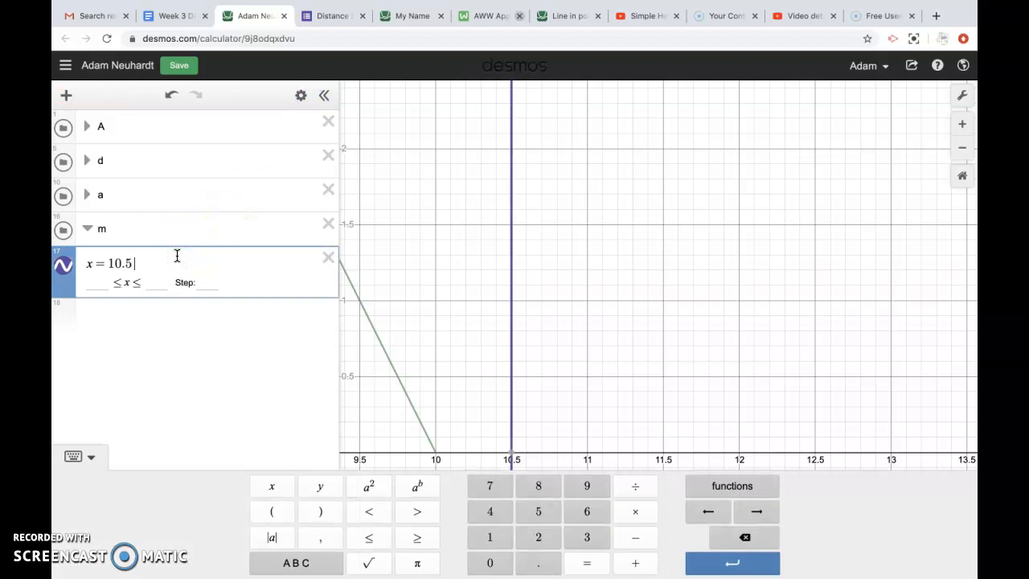
type("{")
left_click(239, 332)
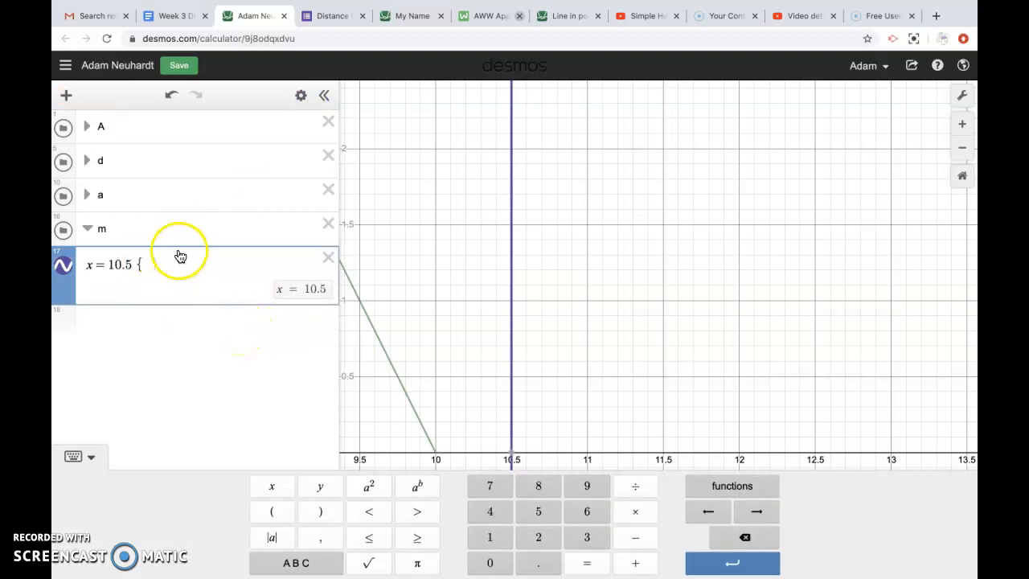
left_click(89, 198)
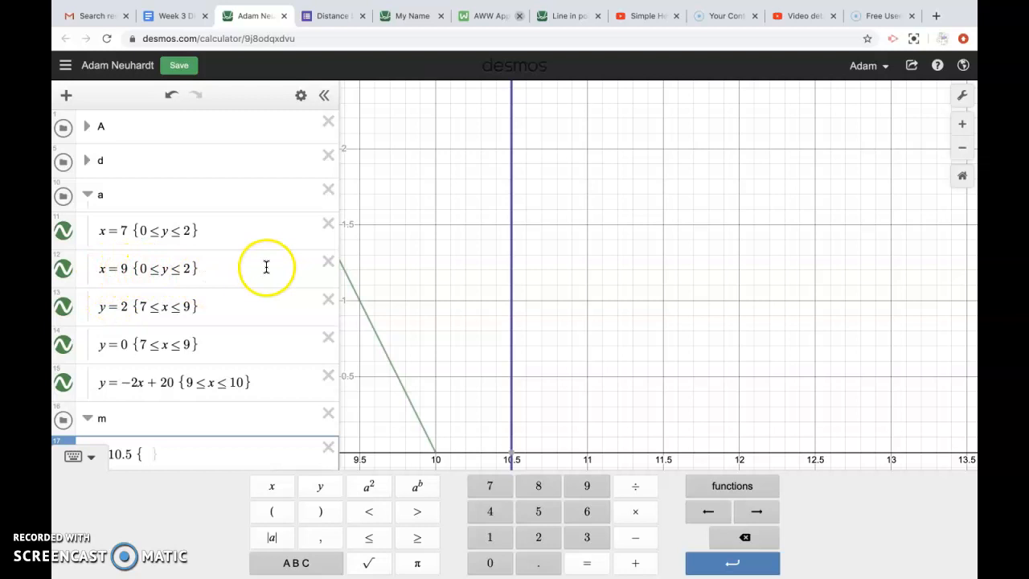
left_click_drag(196, 269, 175, 270)
key("ctrl+c")
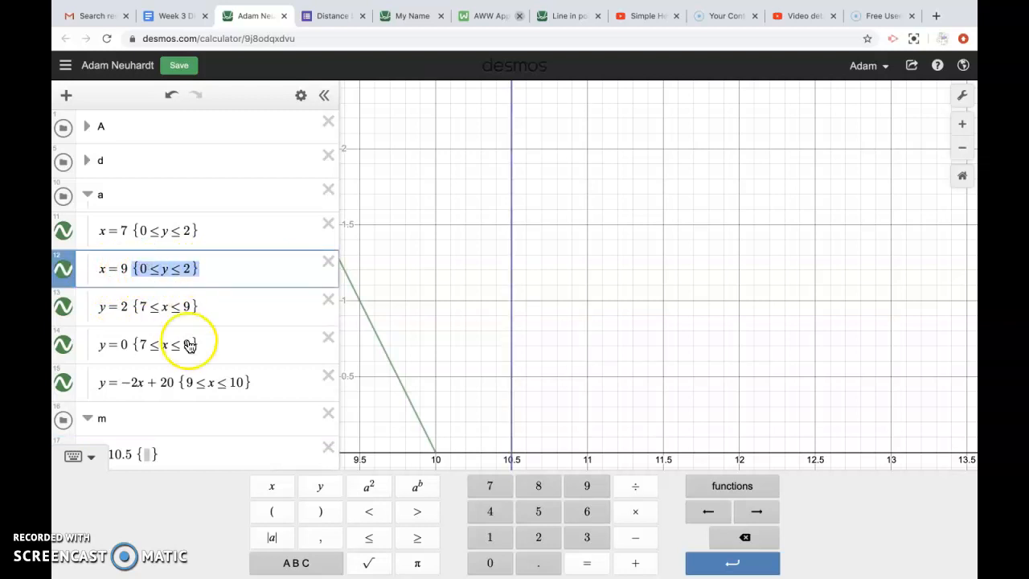
scroll(182, 344, "down", 3)
left_click(174, 393)
key("ctrl+v")
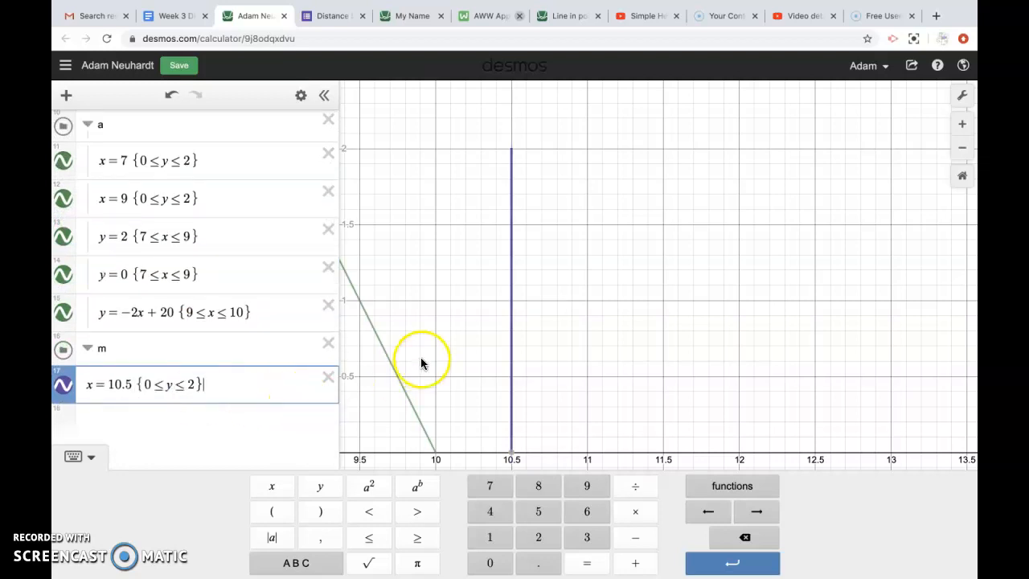
left_click(962, 147)
left_click(962, 147)
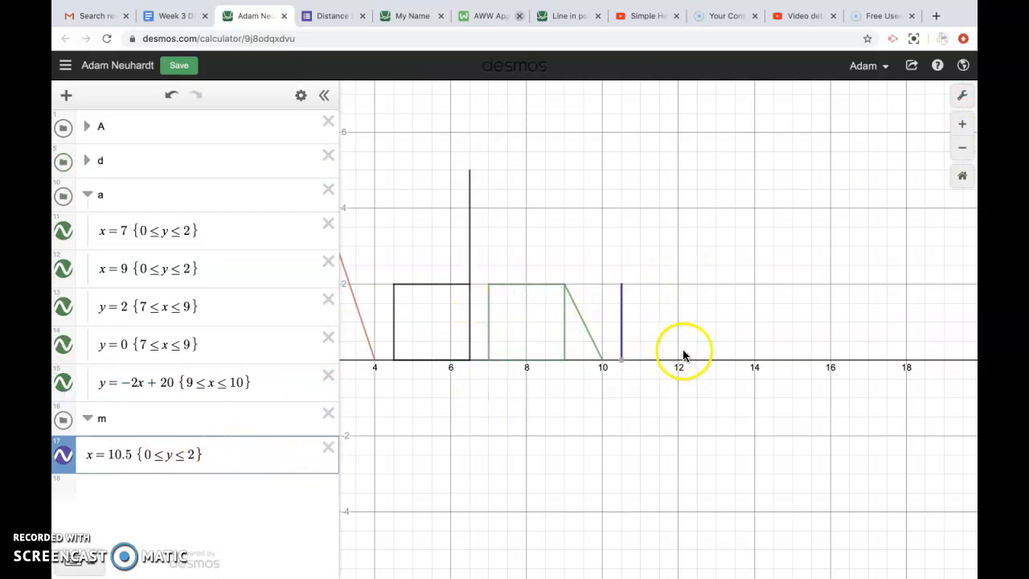
- Copy the restricted x = 10.5 expression into a new row and change the copy to x = 12.5
left_click(962, 126)
left_click(963, 126)
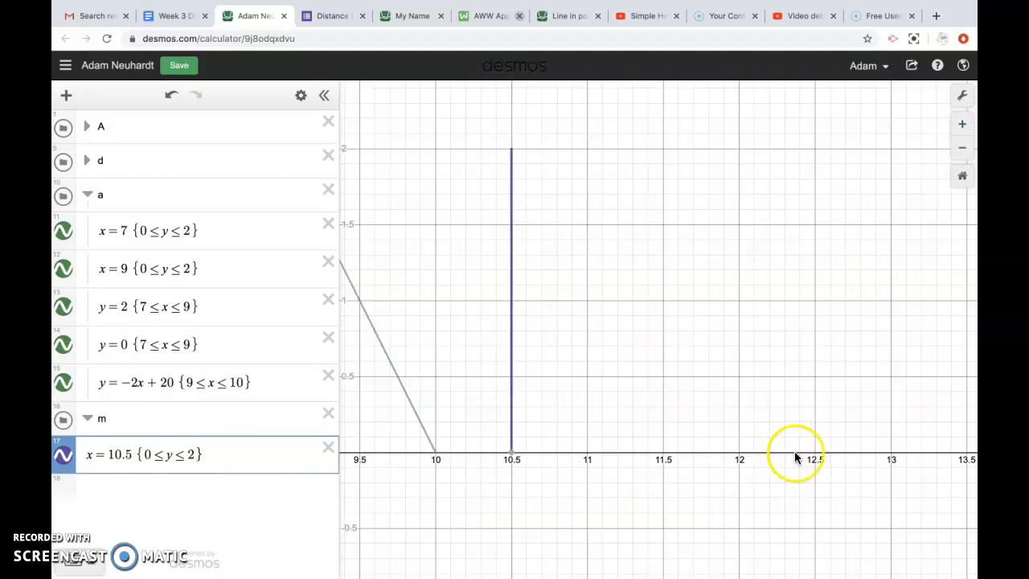
left_click_drag(221, 450, 86, 425)
key("ctrl+c")
left_click(113, 426)
key("ctrl+v")
left_click(119, 394)
key("BackSpace")
type("2")
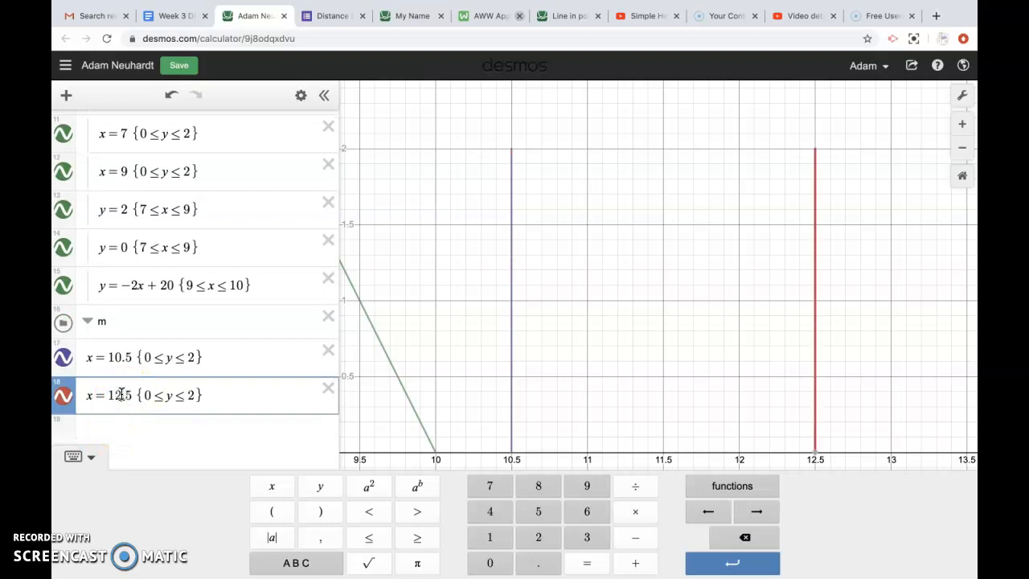
- Change the colour of the x = 12.5 segment to purple
left_click(302, 96)
left_click(62, 492)
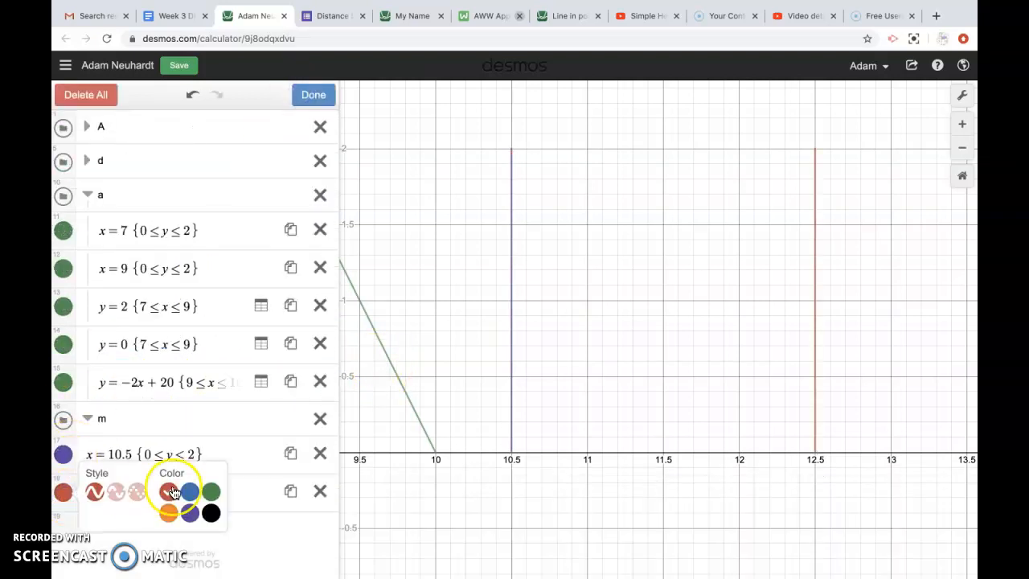
left_click(190, 513)
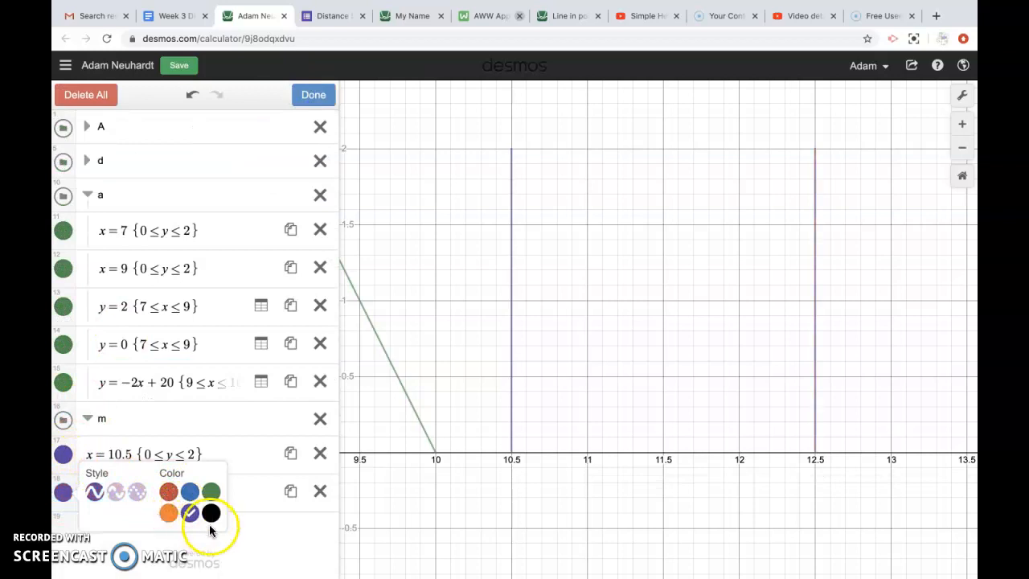
- Plot the point (11.5, 1) midway between the two purple segments and show its coordinates on the graph
left_click(249, 535)
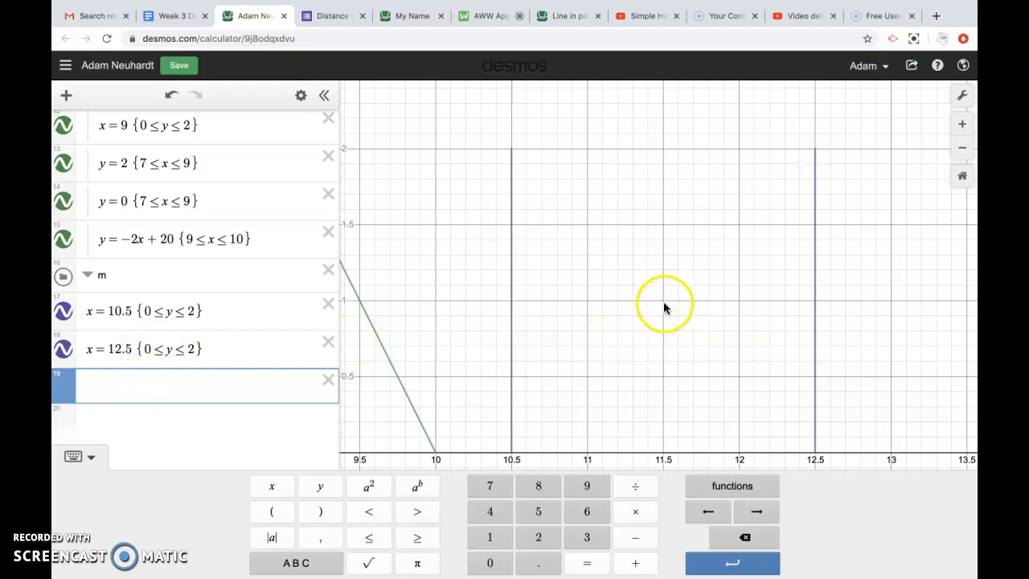
type("(11.5,")
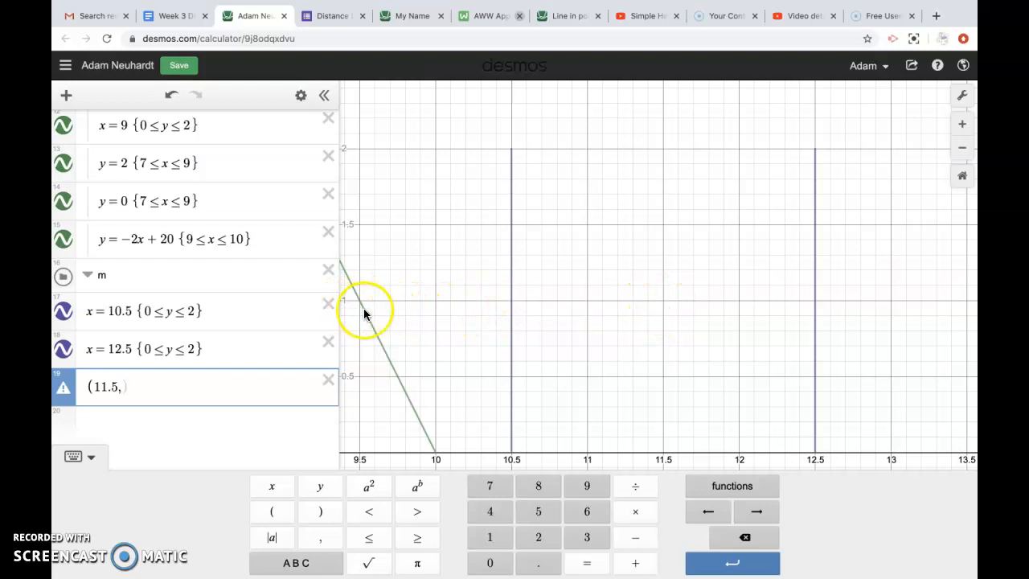
type("1")
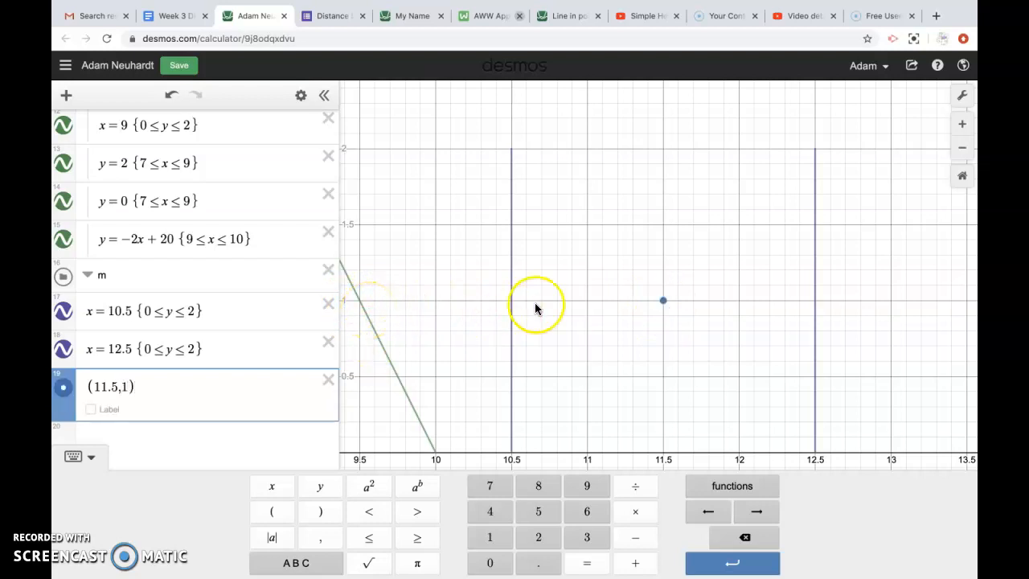
left_click(662, 301)
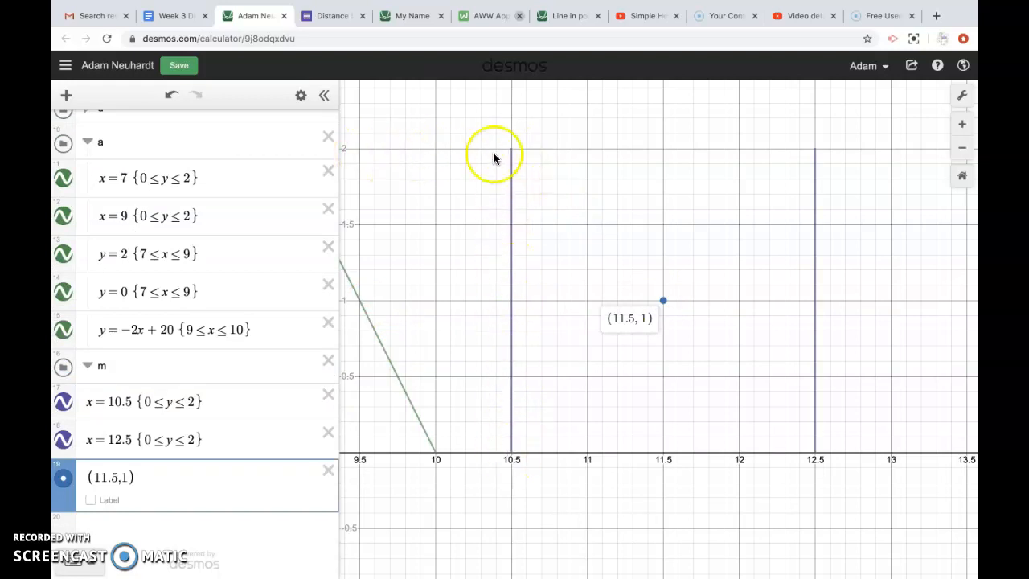
- Plot the point (10.5, 2) at the upper end of the x = 10.5 segment and start a new expression below it
left_click(164, 534)
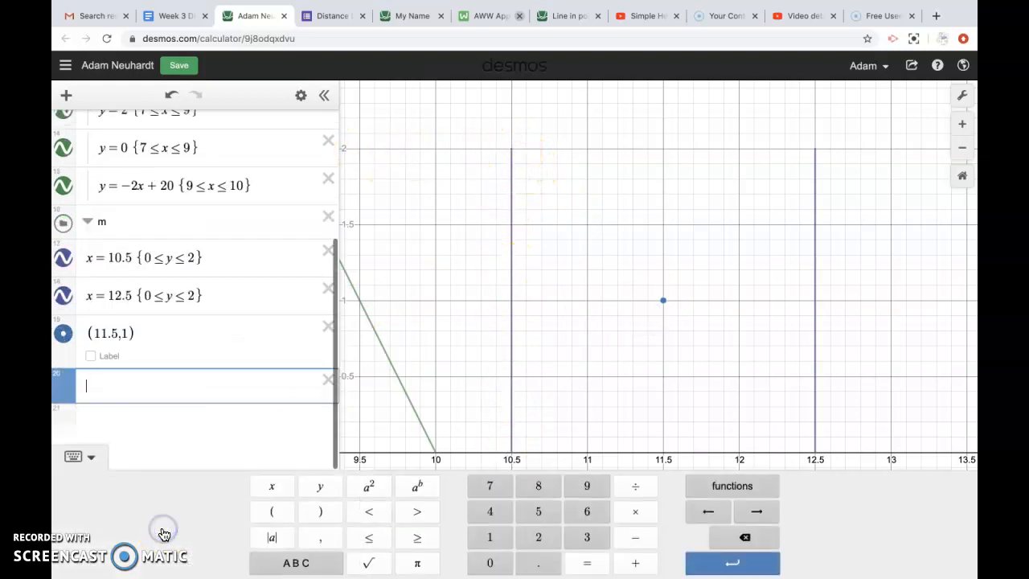
type("(10.5")
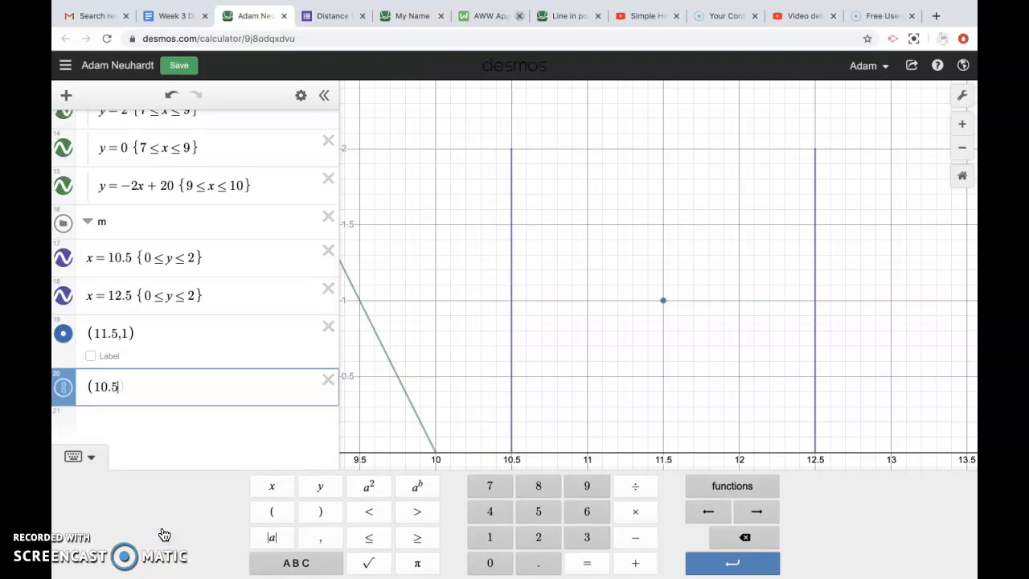
type(",2")
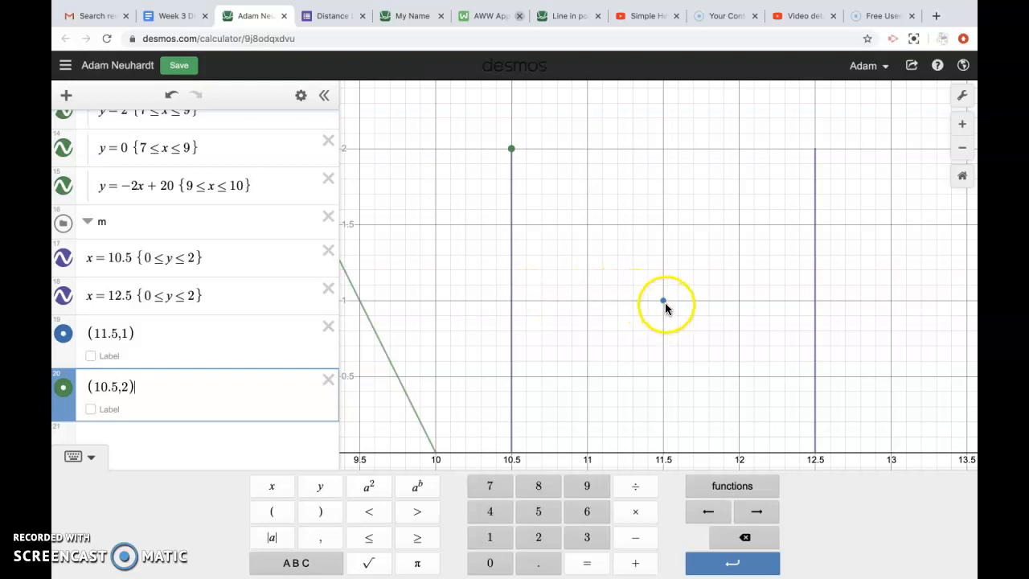
left_click(184, 427)
left_click(195, 413)
left_click(521, 145)
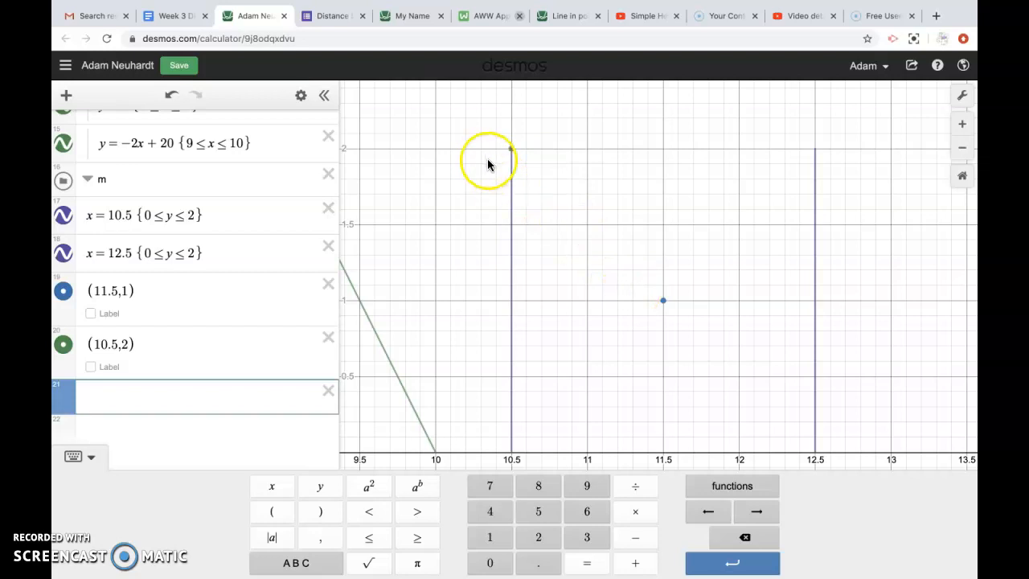
- Enter the line y = 1/1 x in the empty expression row, with the slope written as a fraction
left_click(223, 391)
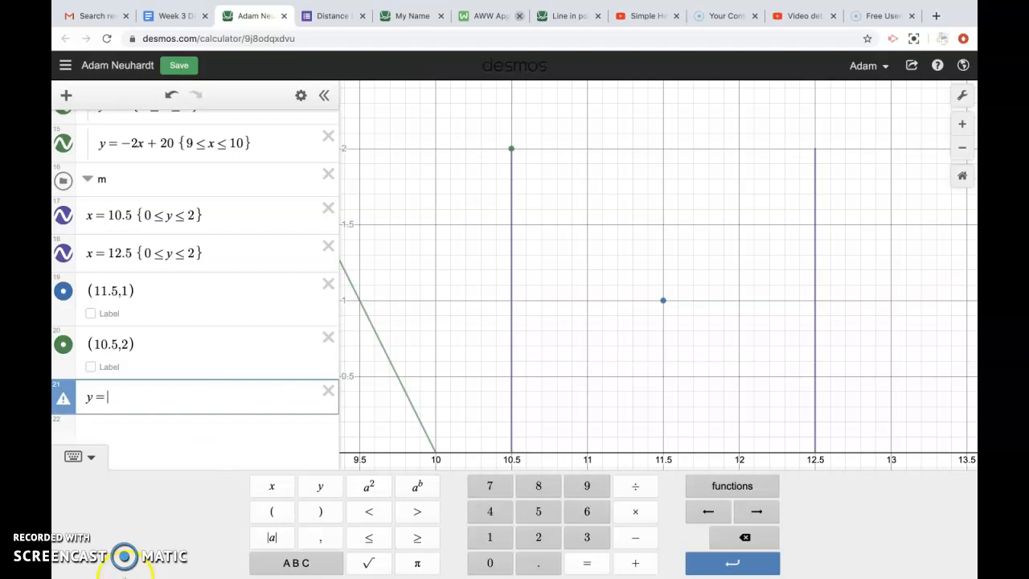
left_click(641, 497)
type("1/")
left_click(367, 489)
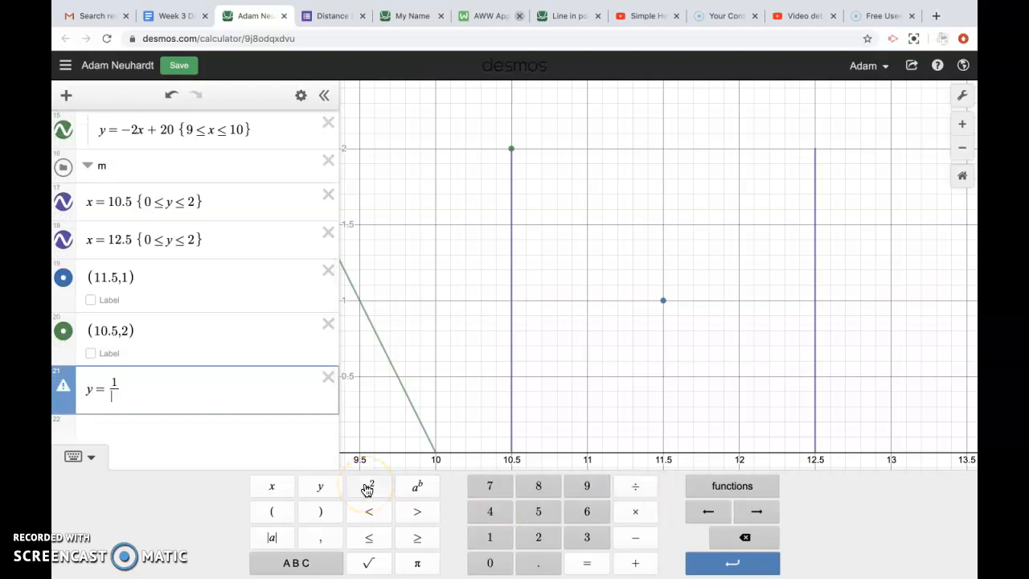
type("1")
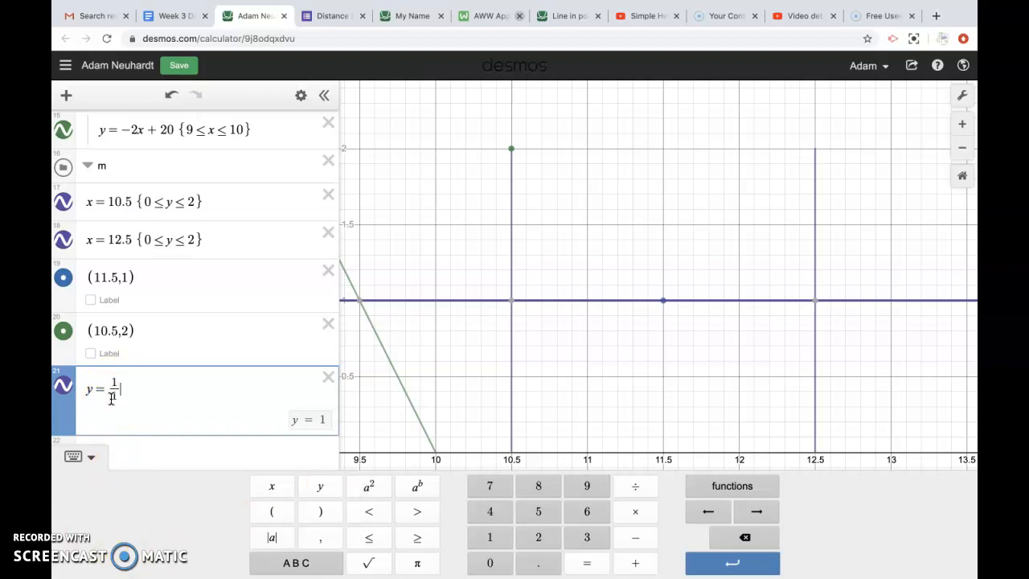
type("x")
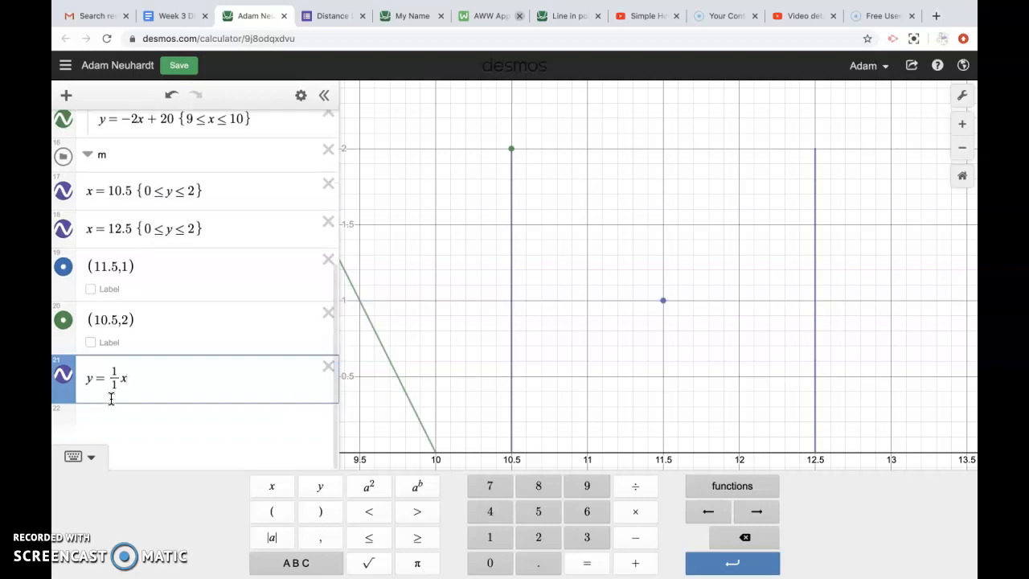
key("BackSpace")
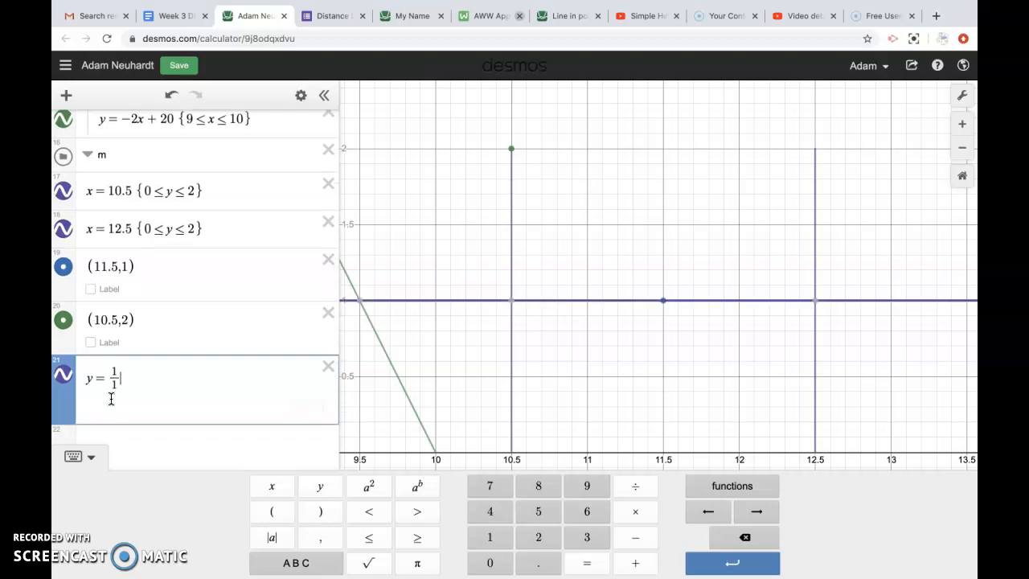
type("x")
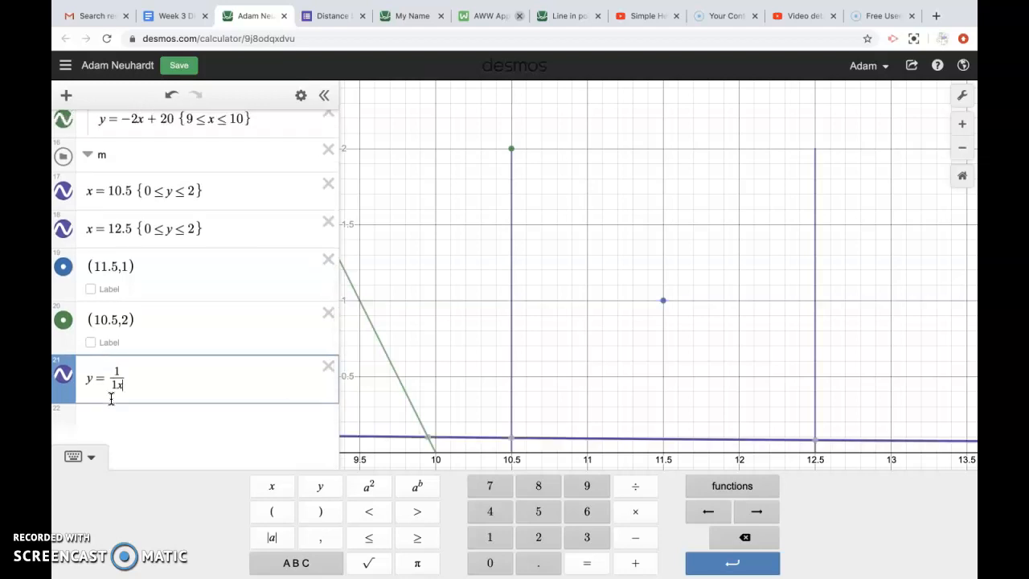
key("BackSpace")
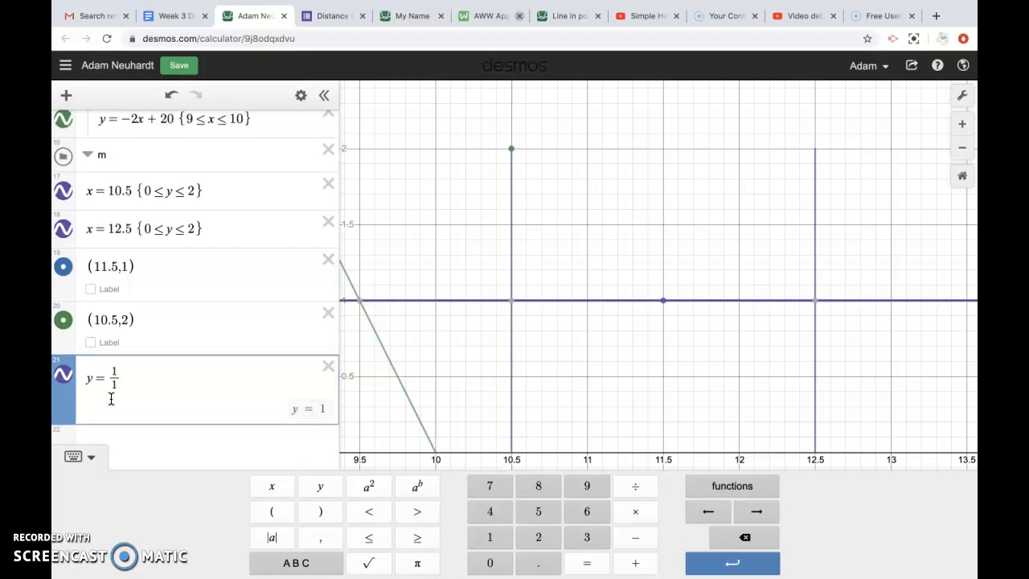
type("x")
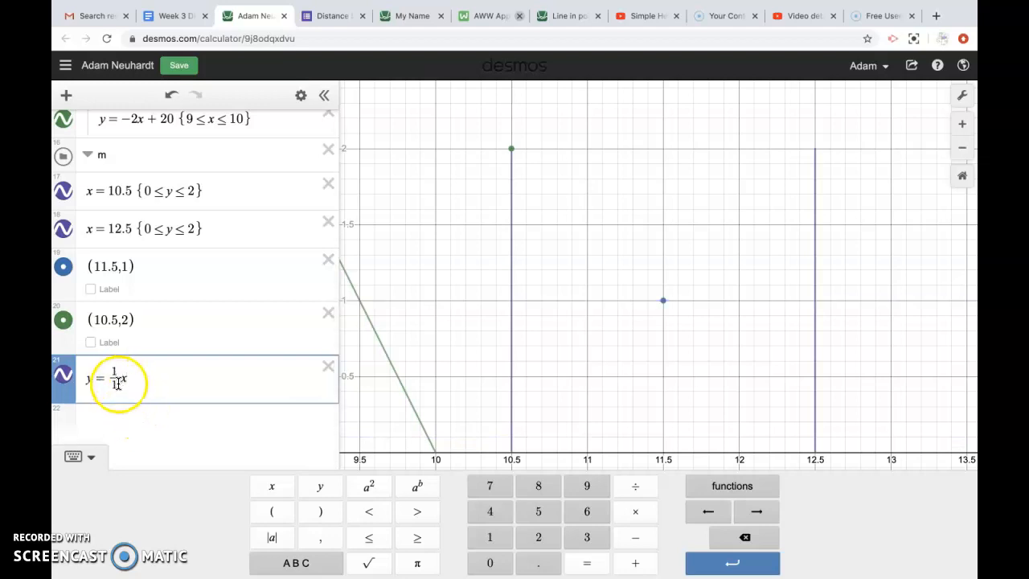
- Make the slope of the new line negative so the expression reads y = -1/1 x
left_click(964, 148)
left_click(964, 149)
left_click(963, 150)
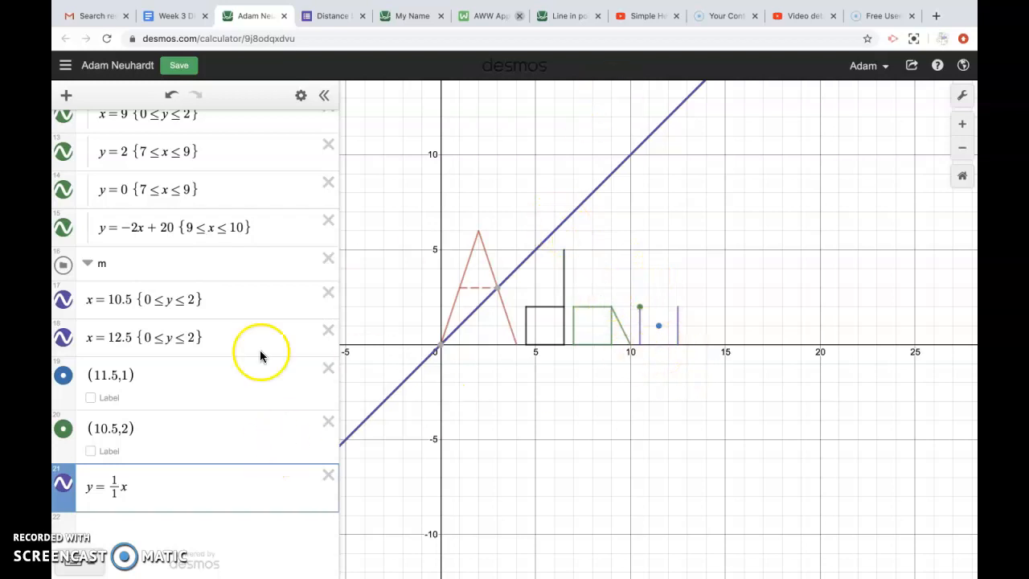
left_click(111, 490)
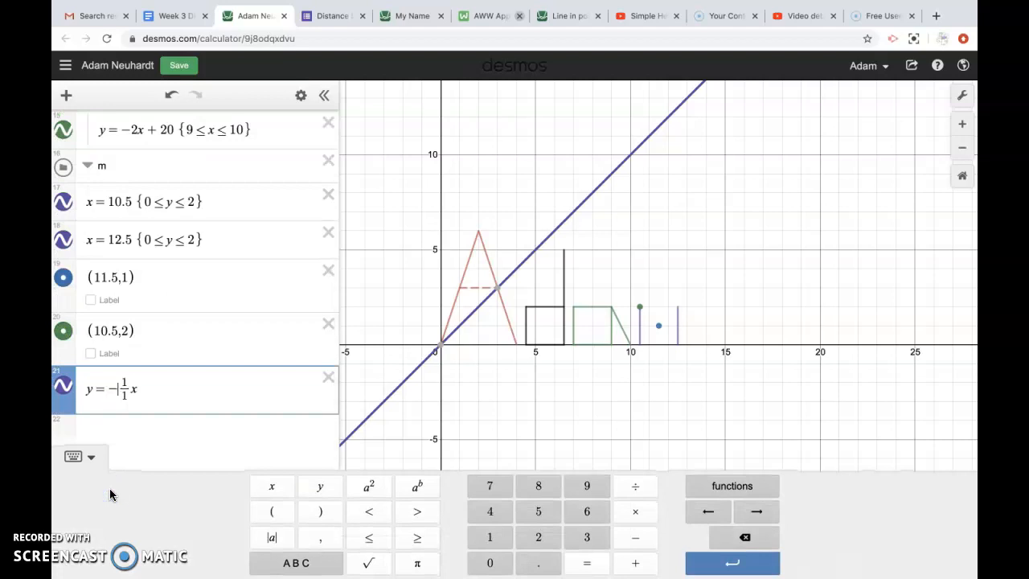
type("-")
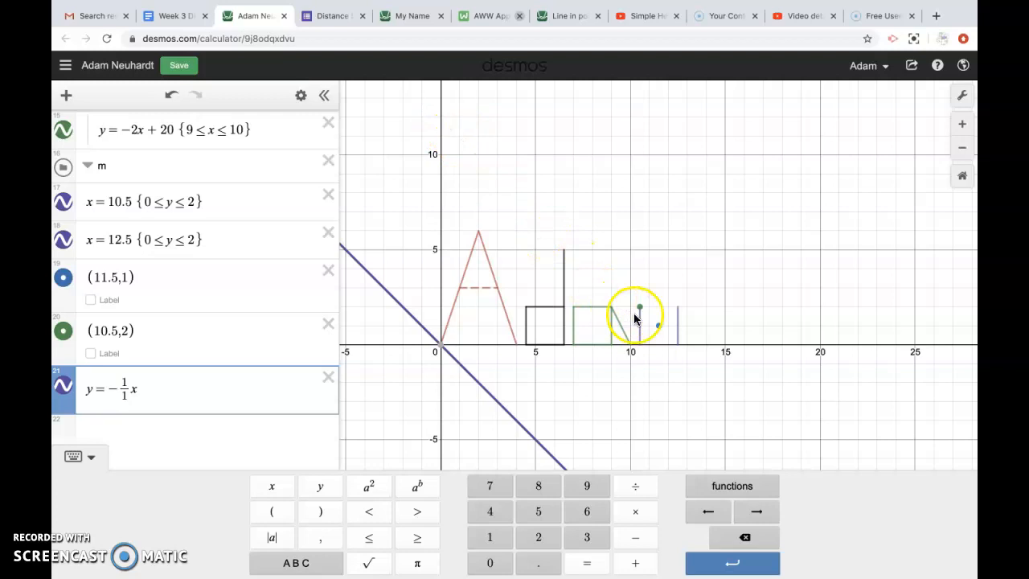
- Locate the required y-intercept on the graph and add + 12.5 to the y = -1/1 x expression
left_click(962, 123)
left_click_drag(906, 324, 960, 367)
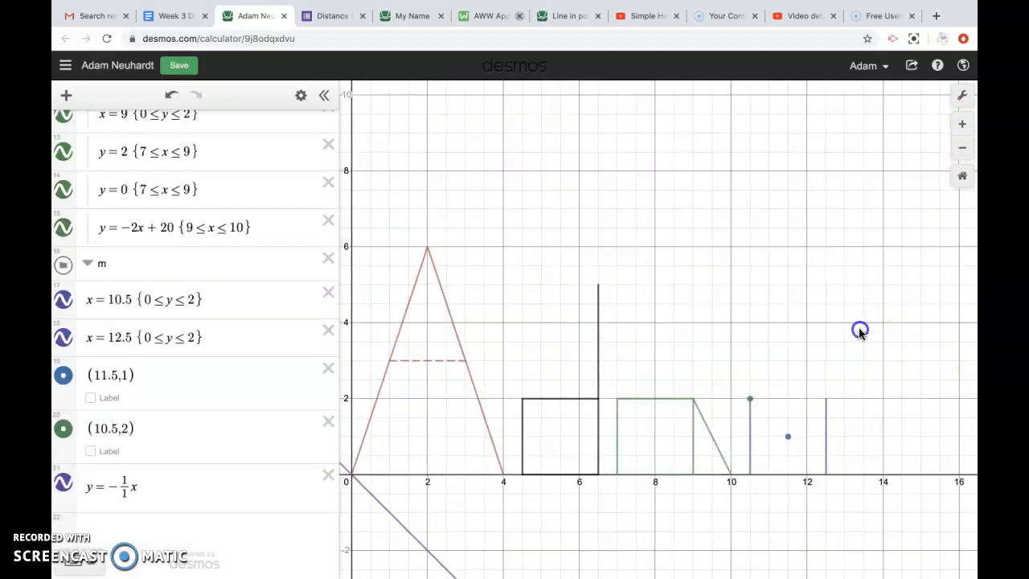
left_click_drag(859, 328, 884, 349)
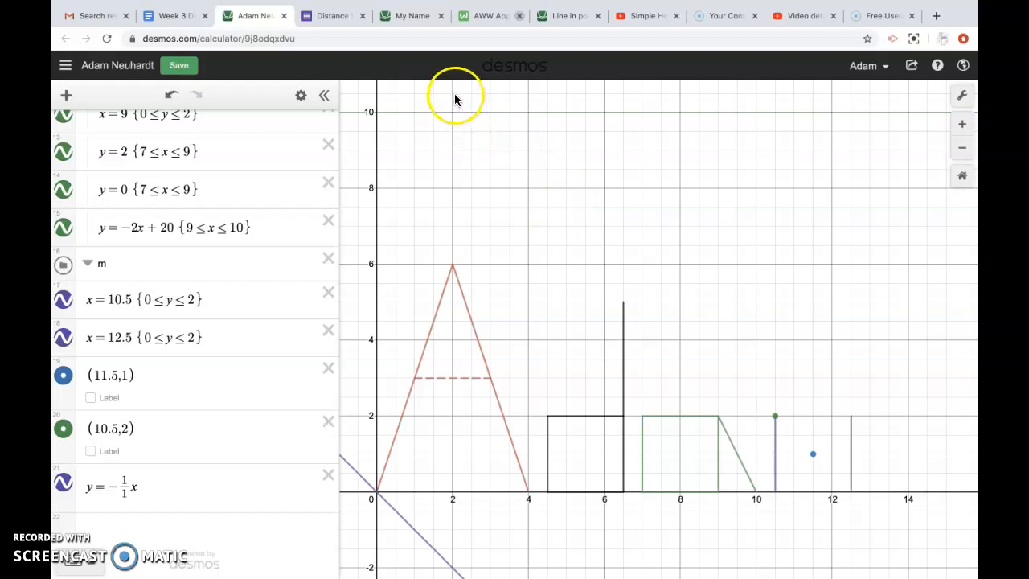
left_click_drag(900, 172, 907, 316)
left_click_drag(806, 314, 843, 319)
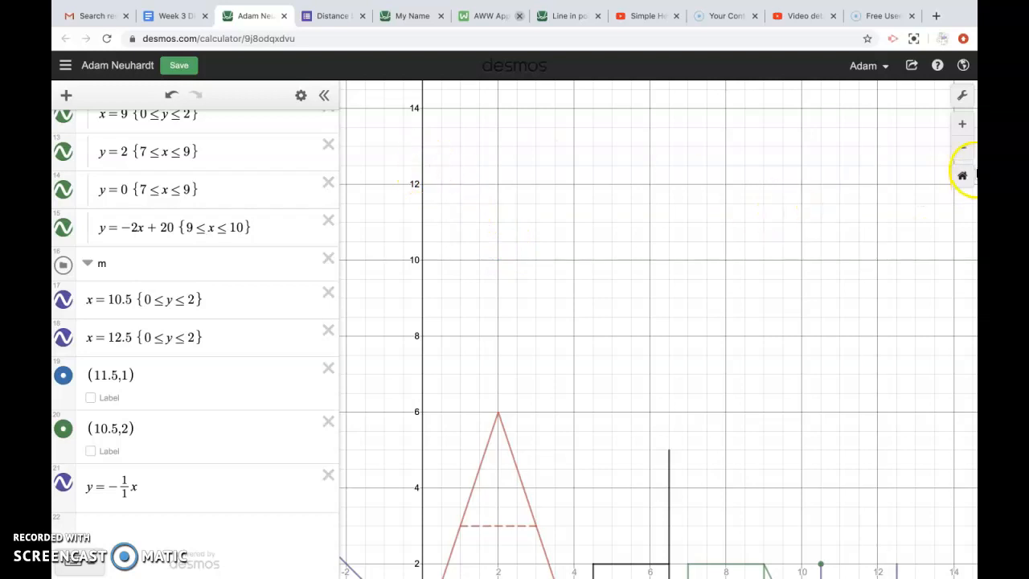
left_click(965, 130)
left_click_drag(671, 260, 764, 351)
left_click_drag(613, 276, 737, 389)
left_click_drag(624, 308, 672, 345)
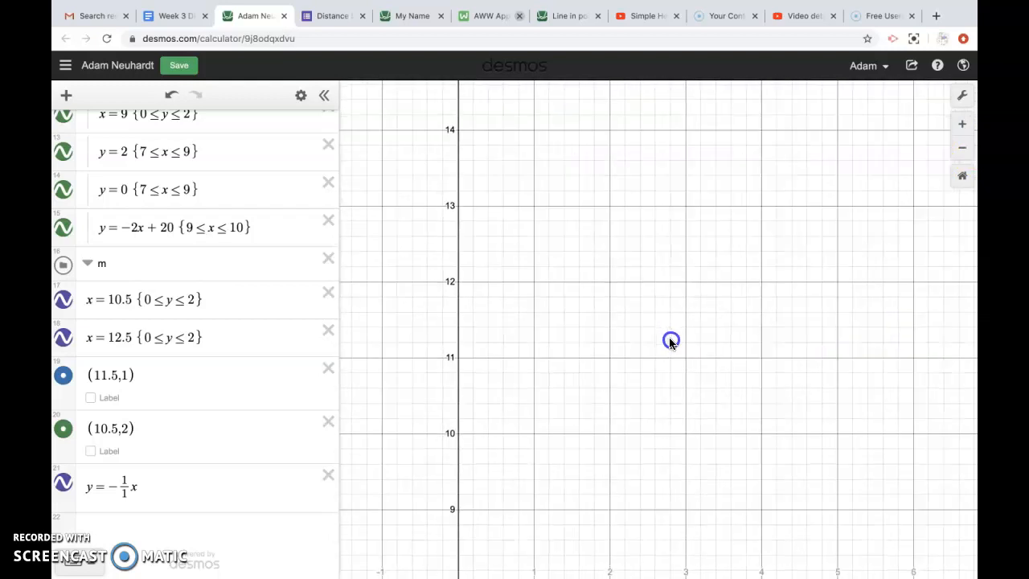
left_click(459, 256)
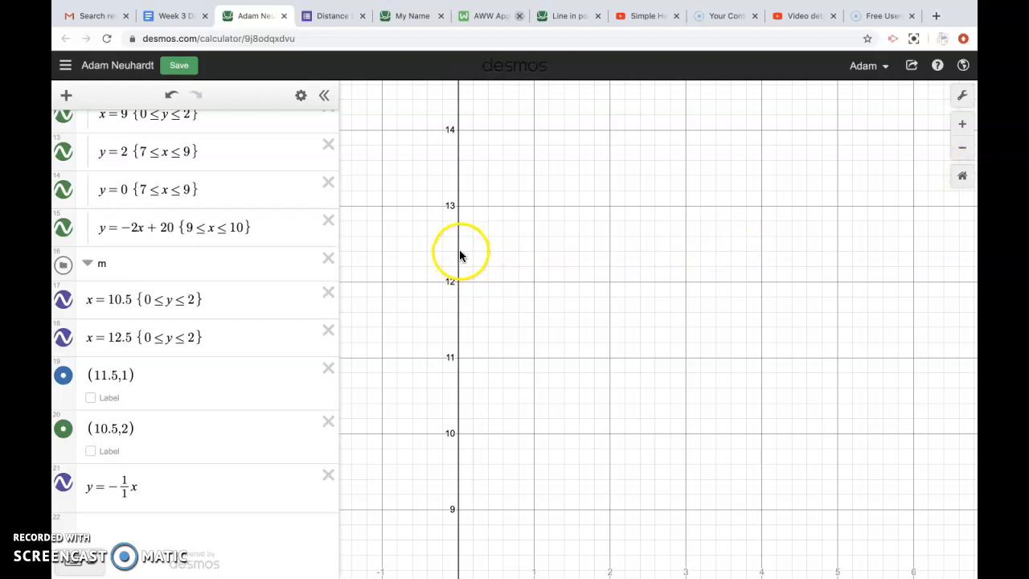
left_click(962, 124)
left_click_drag(723, 308, 833, 363)
left_click_drag(675, 301, 707, 334)
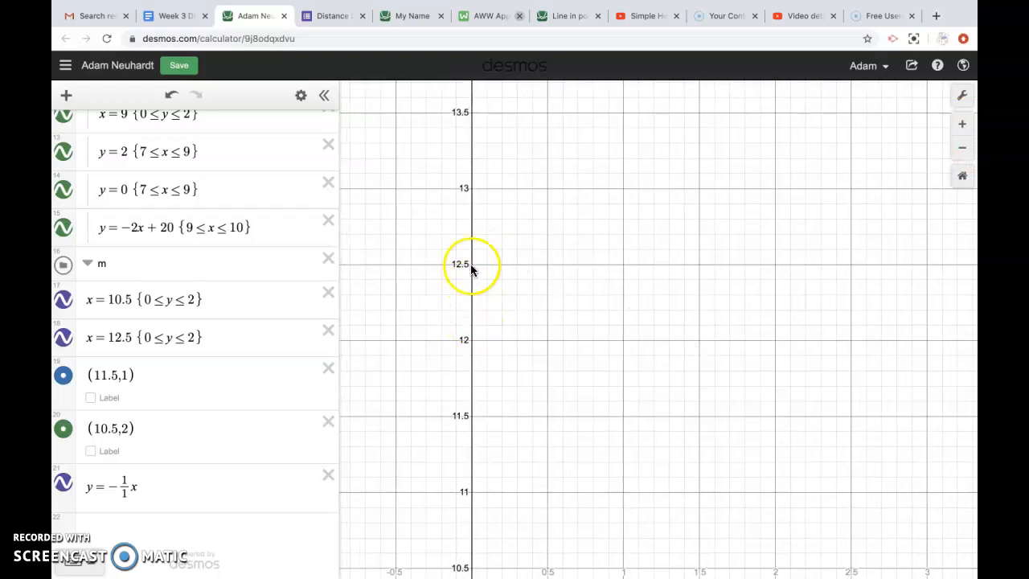
left_click(158, 483)
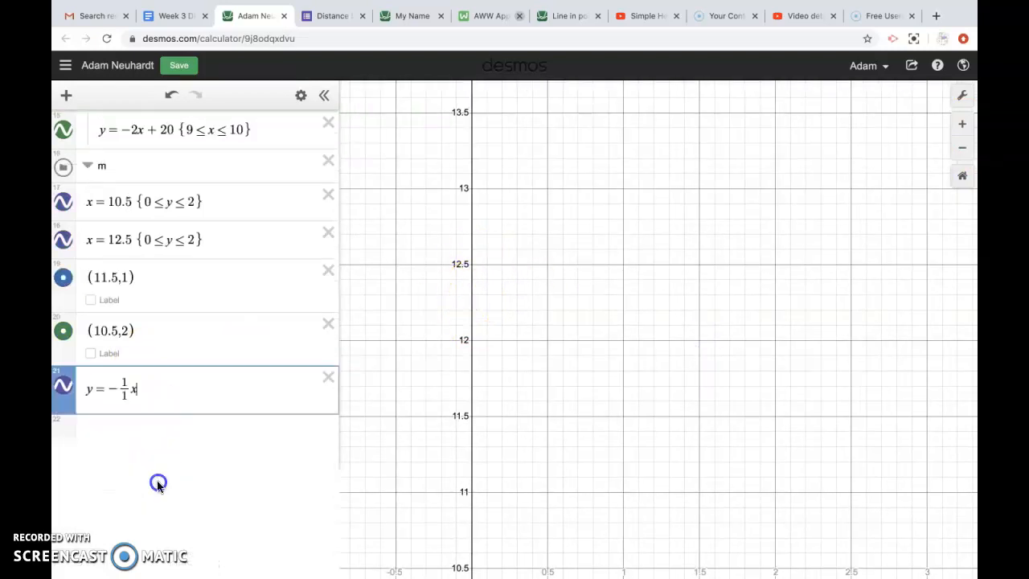
type("+ ")
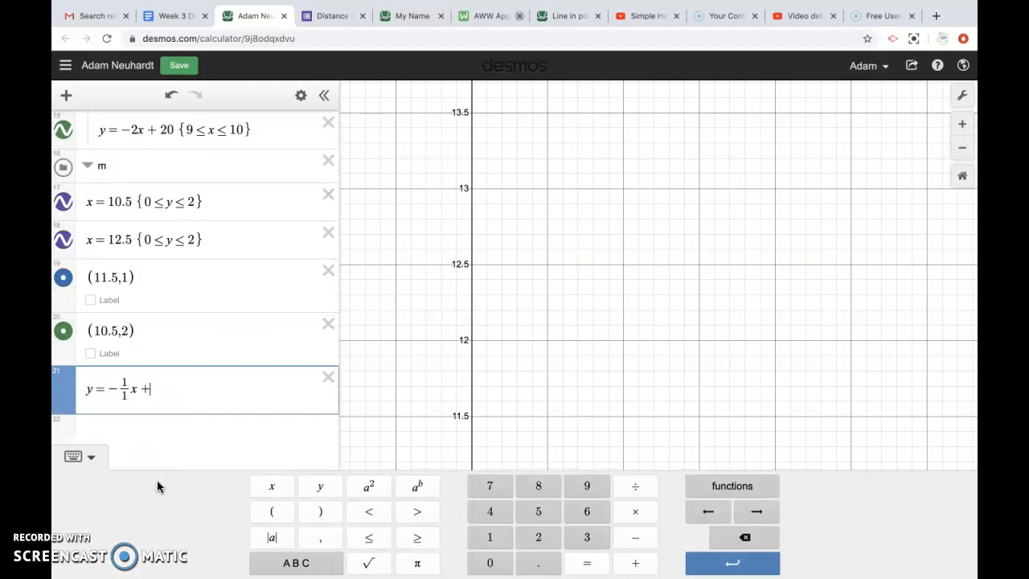
type("12.5")
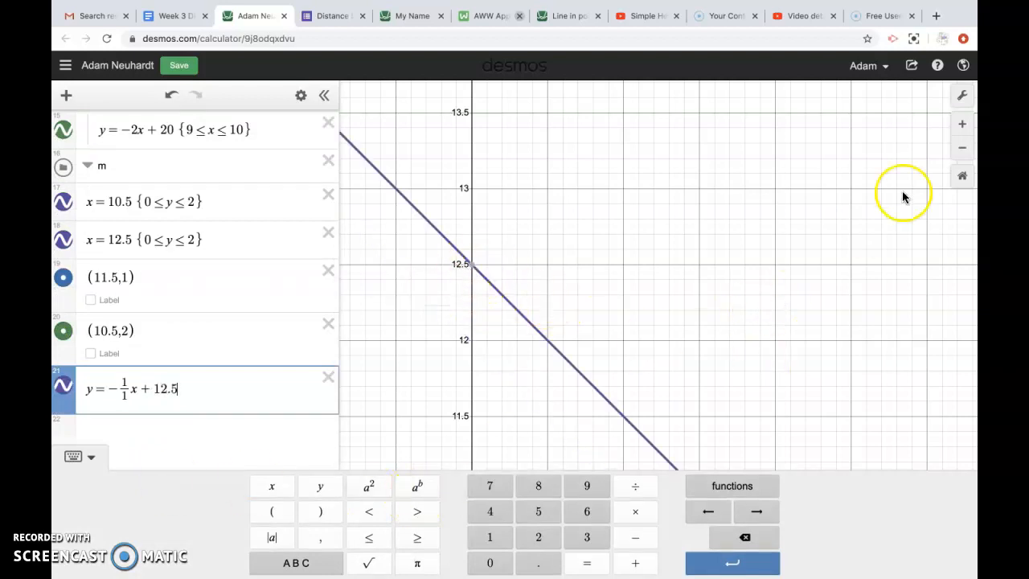
- Examine where the new sloped line crosses the y-axis and whether it passes through both guide points of the letter m
left_click(965, 150)
left_click_drag(877, 445, 705, 345)
left_click_drag(794, 492, 689, 345)
left_click_drag(768, 479, 646, 340)
left_click_drag(769, 420, 659, 278)
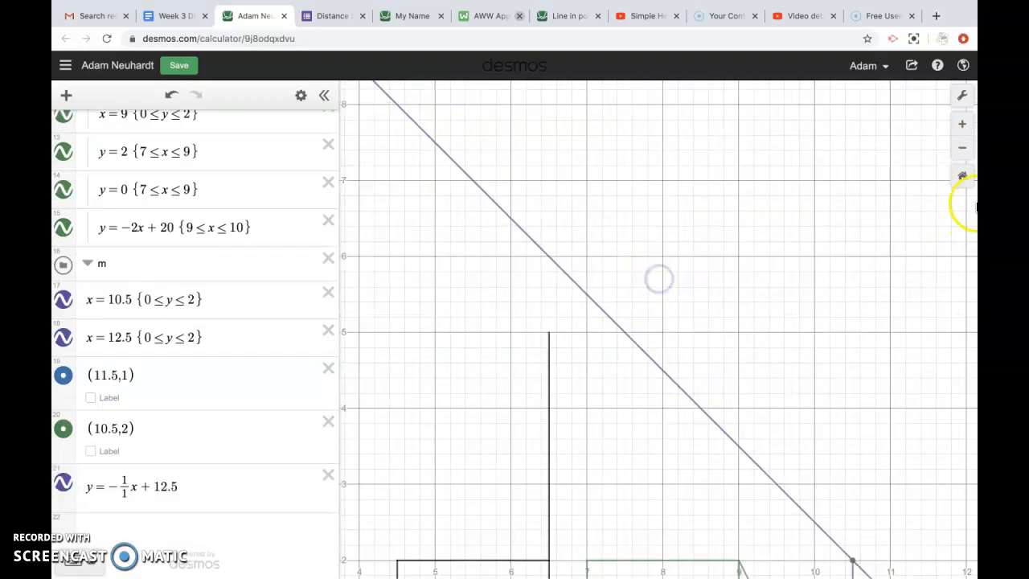
left_click(962, 148)
left_click_drag(886, 356, 877, 349)
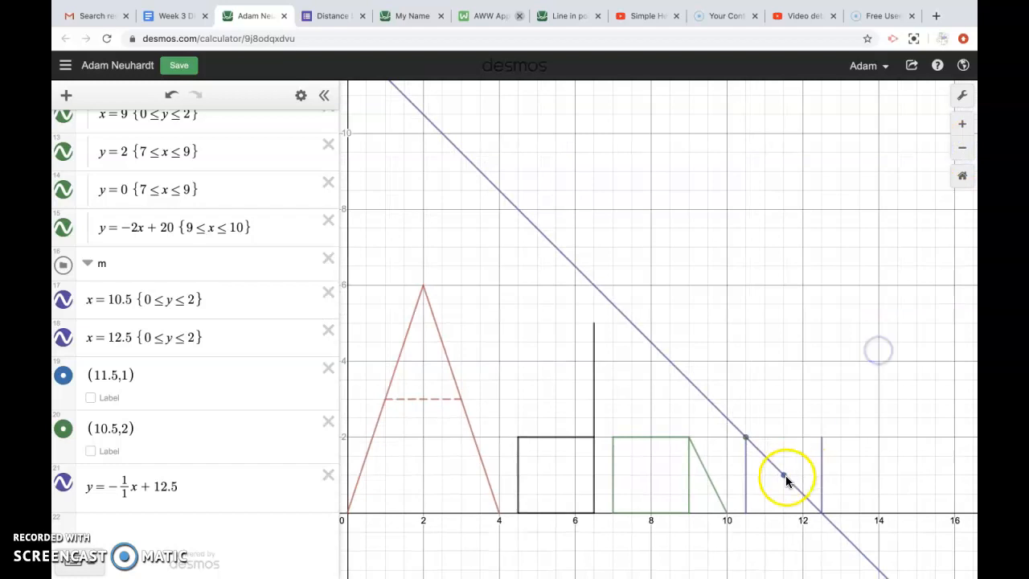
left_click_drag(755, 368, 816, 430)
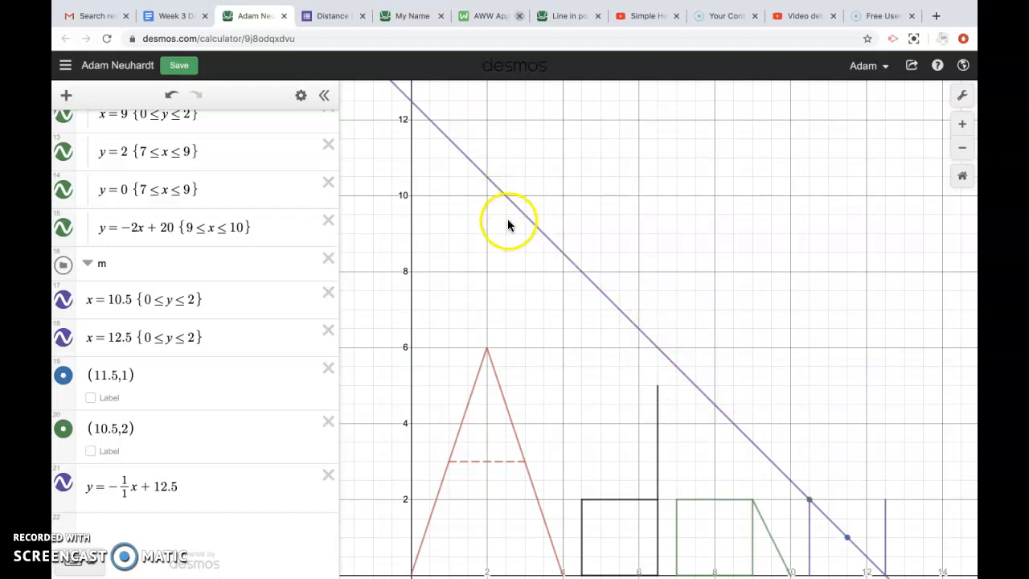
left_click_drag(489, 208, 490, 248)
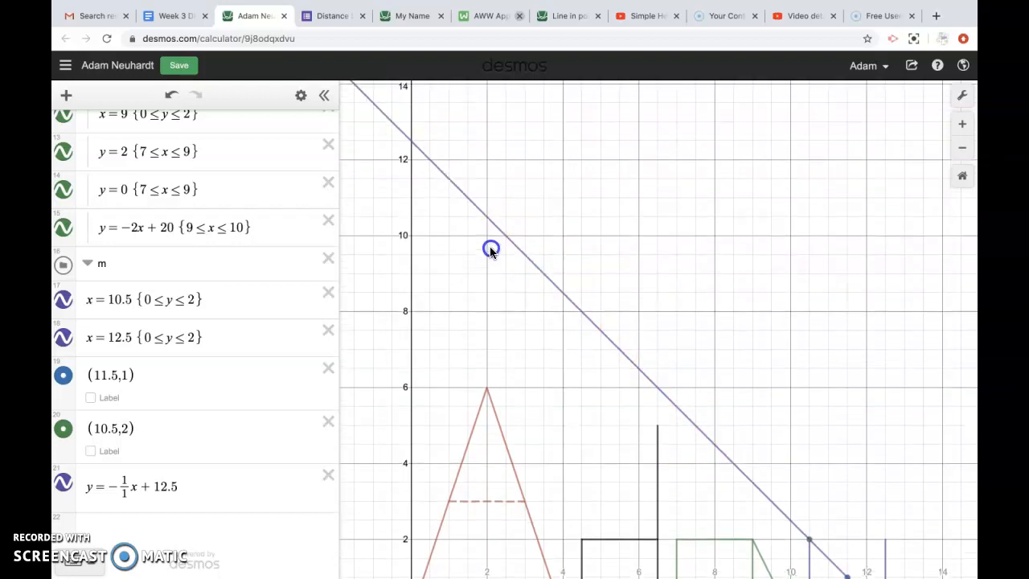
left_click(413, 144)
left_click_drag(413, 145, 412, 138)
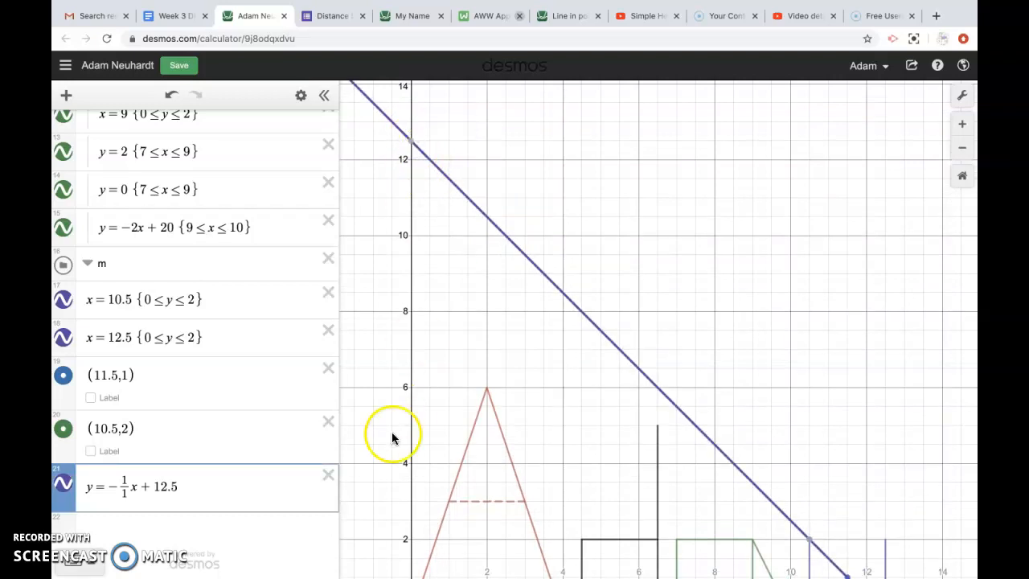
left_click_drag(729, 366, 617, 299)
left_click_drag(686, 358, 597, 278)
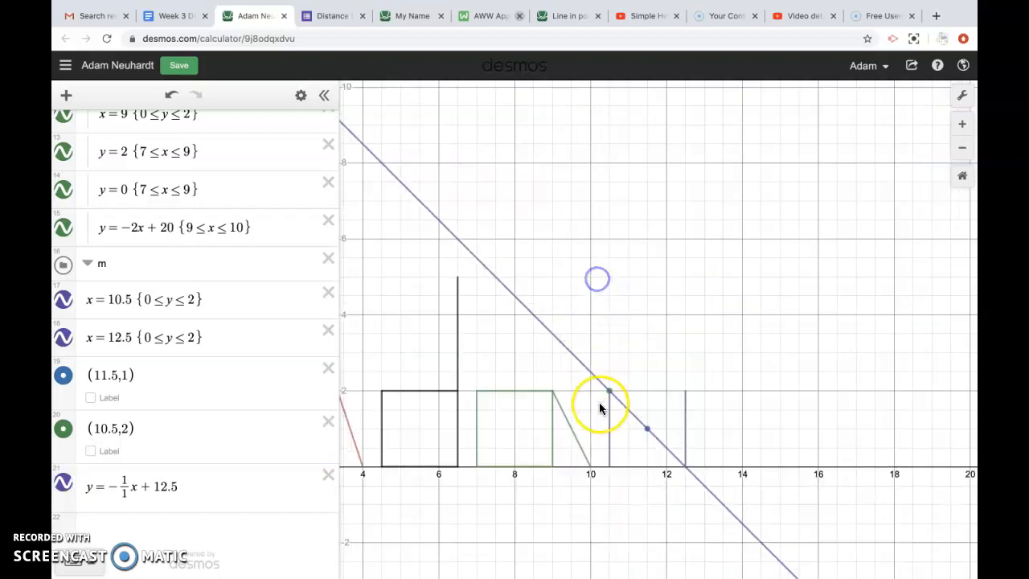
left_click(207, 483)
left_click(631, 443)
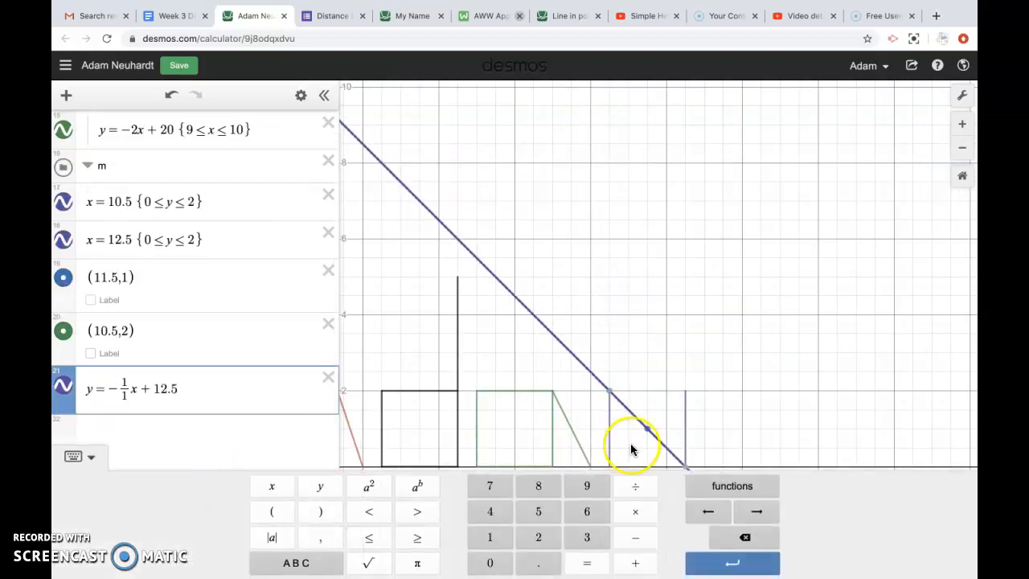
left_click_drag(654, 335, 631, 322)
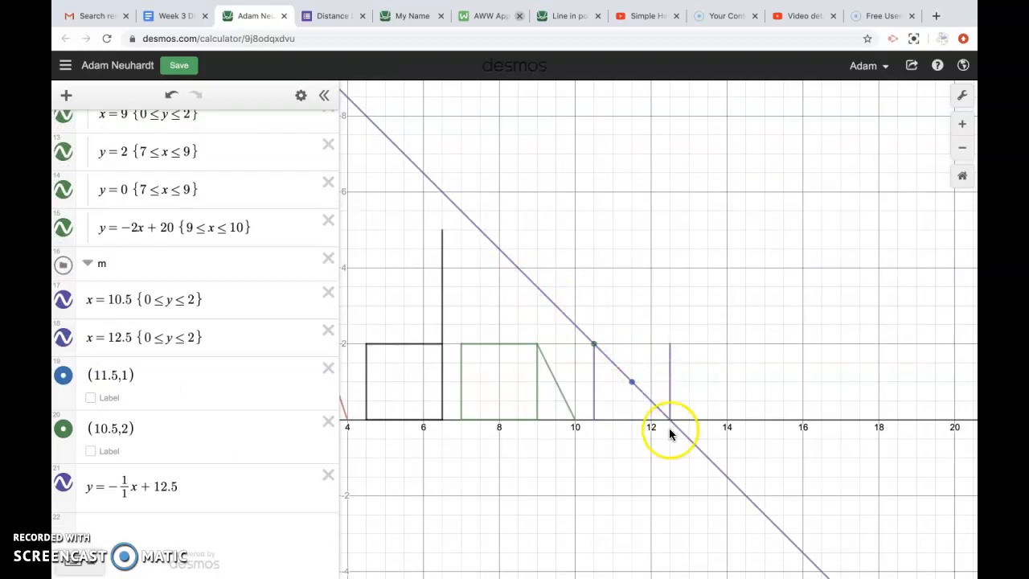
- Append an empty pair of restriction braces to the y = -1/1 x + 12.5 expression
left_click(224, 485)
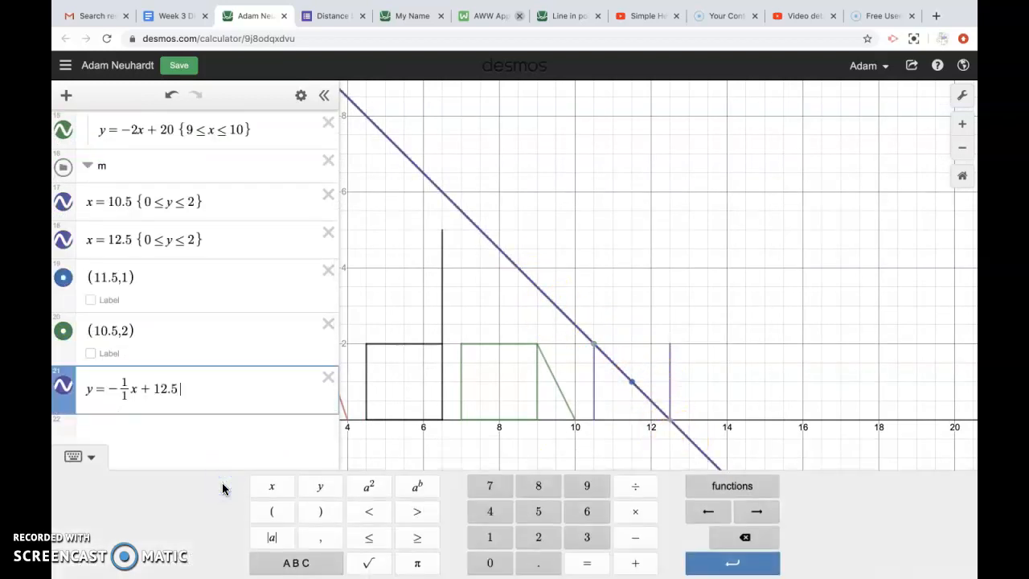
left_click(296, 562)
left_click(541, 567)
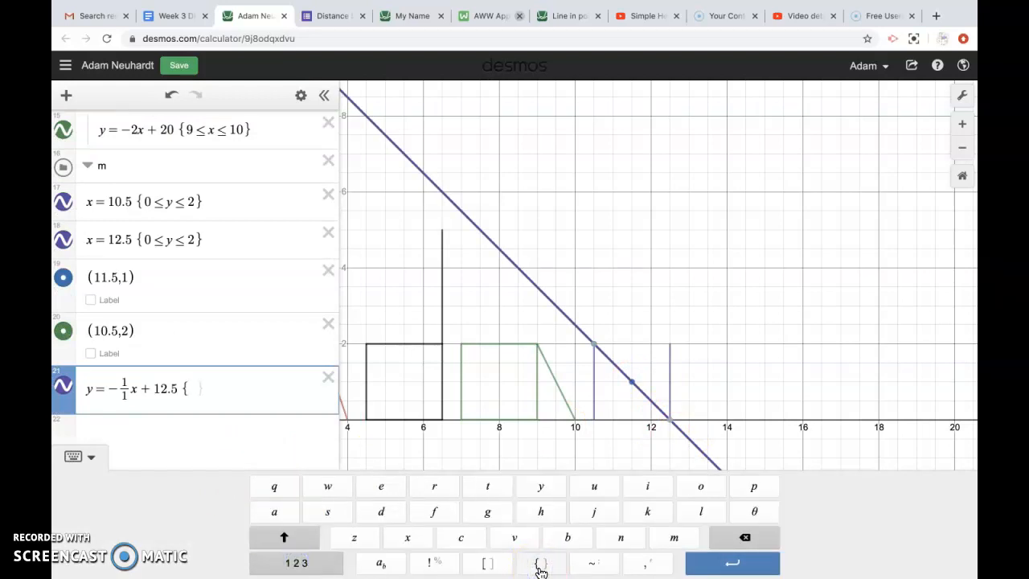
left_click(193, 392)
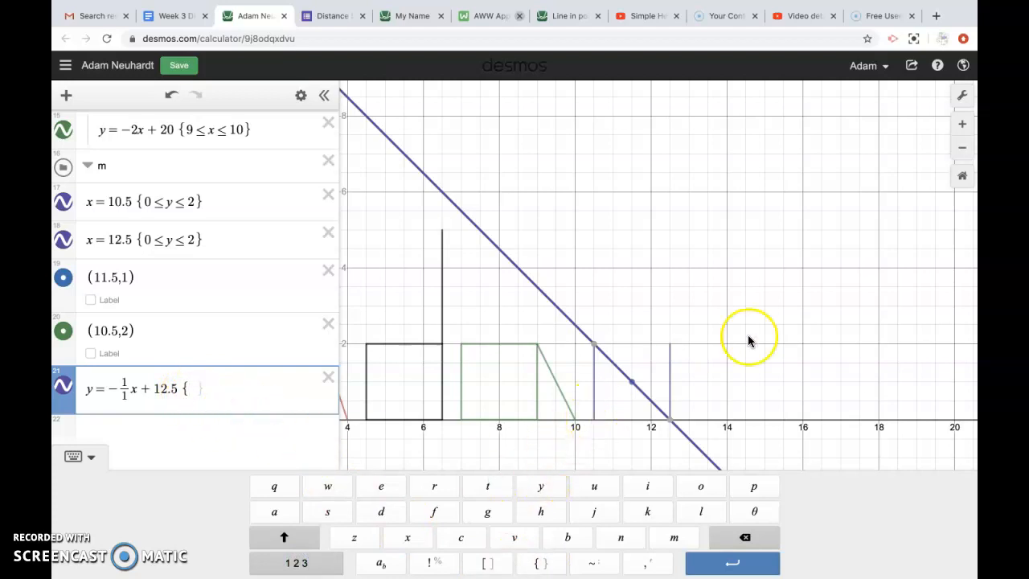
- Check the m's upper guide point and enter 10.5 as the lower bound inside the braces of y = -1/1 x + 12.5
left_click(964, 126)
left_click_drag(761, 333, 810, 334)
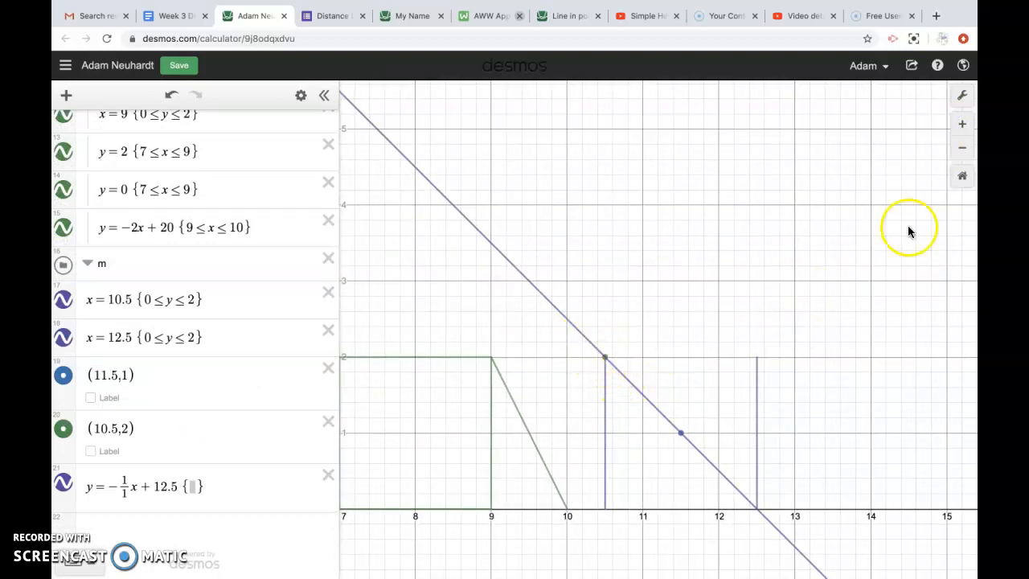
left_click(605, 358)
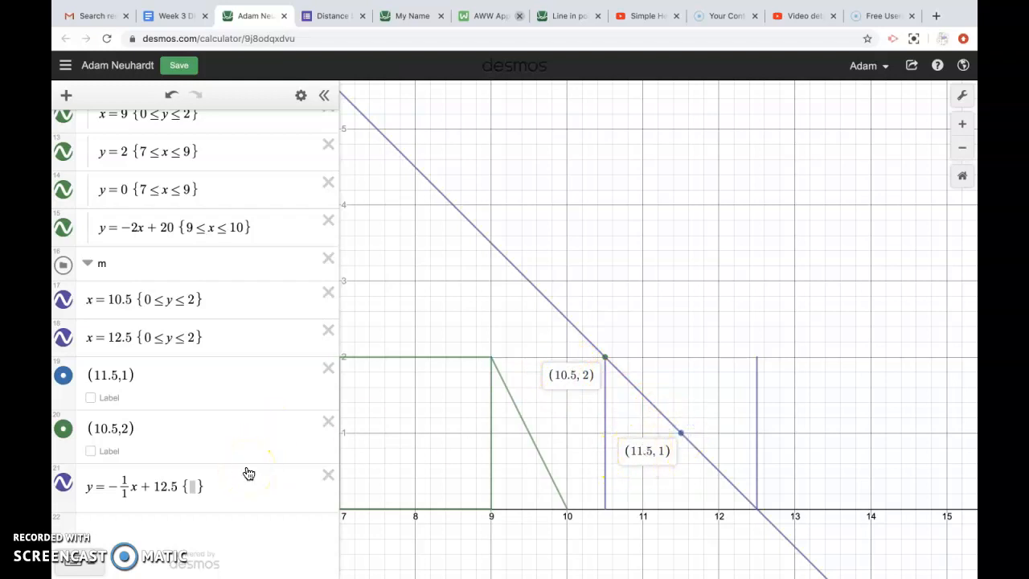
left_click(205, 479)
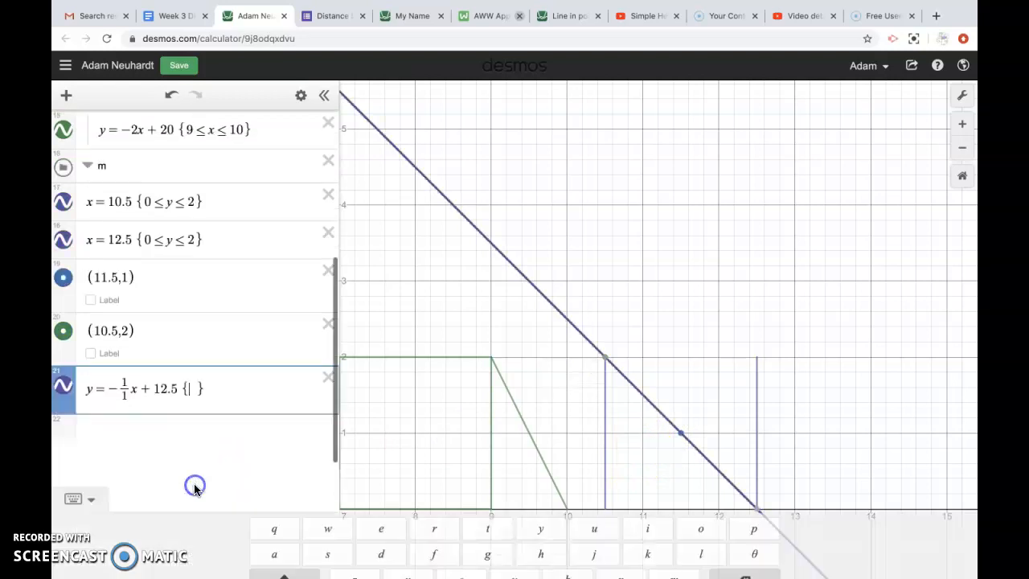
type("10.5")
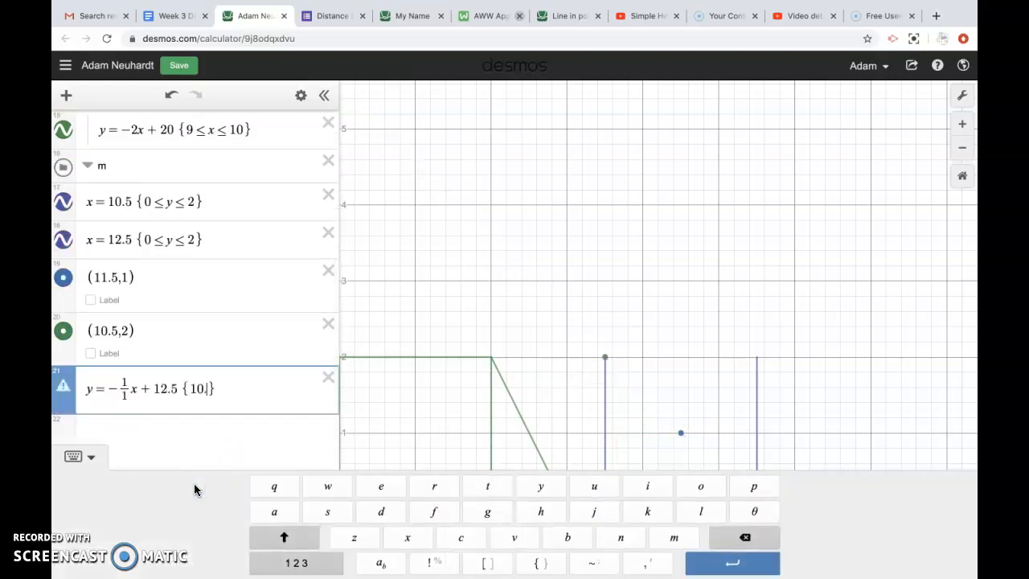
- Complete the restriction on y = -1/1 x + 12.5 as 10.5 ≤ x ≤ 11.5, using the middle guide point for the upper bound
left_click(600, 365)
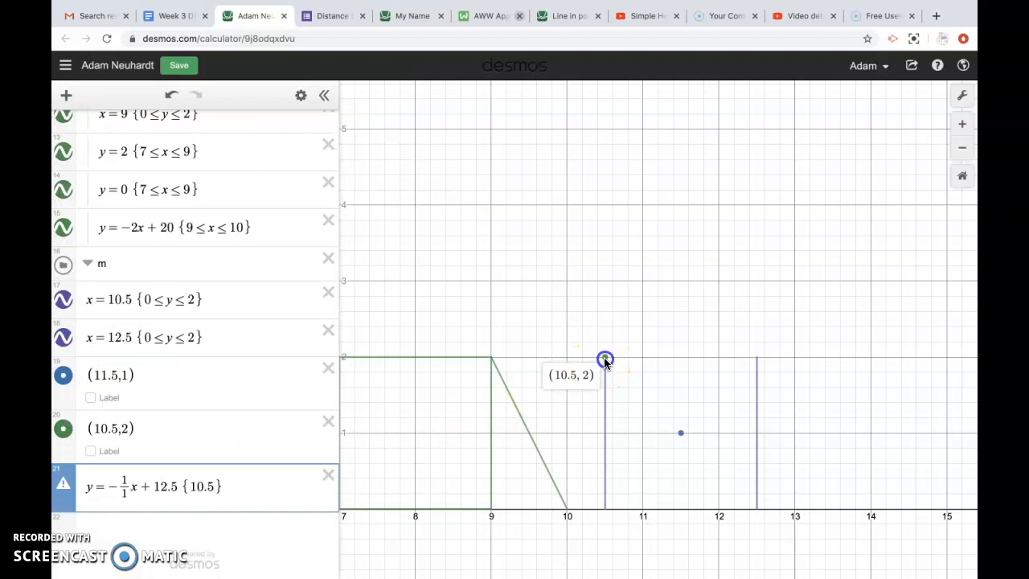
left_click(678, 434)
left_click(211, 484)
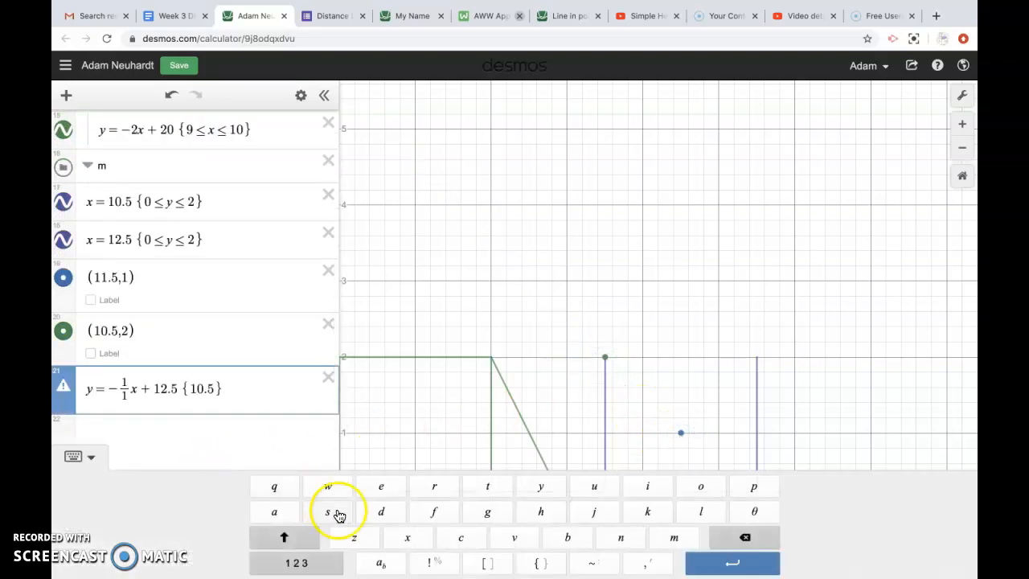
left_click(296, 563)
left_click(378, 544)
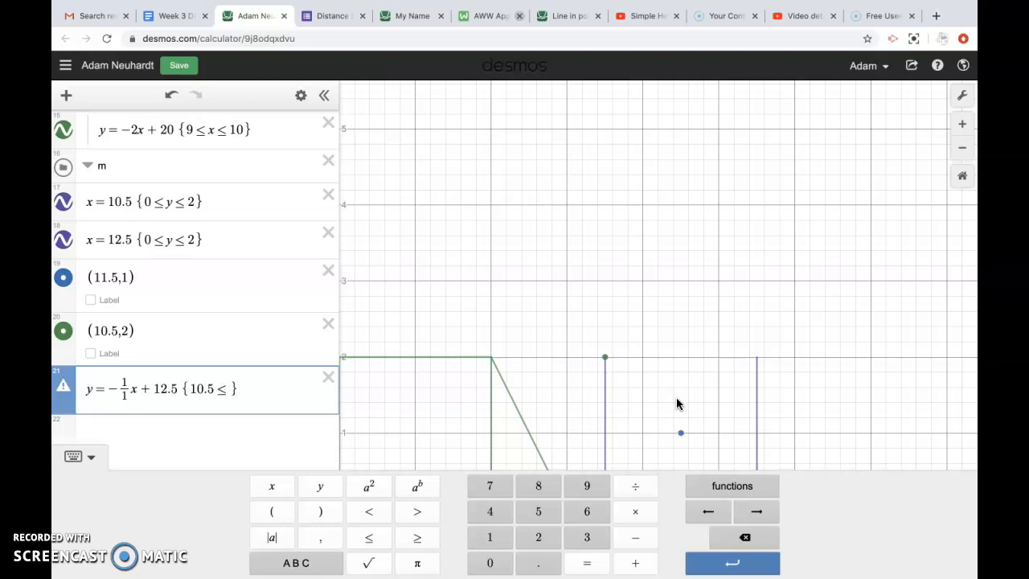
type("x")
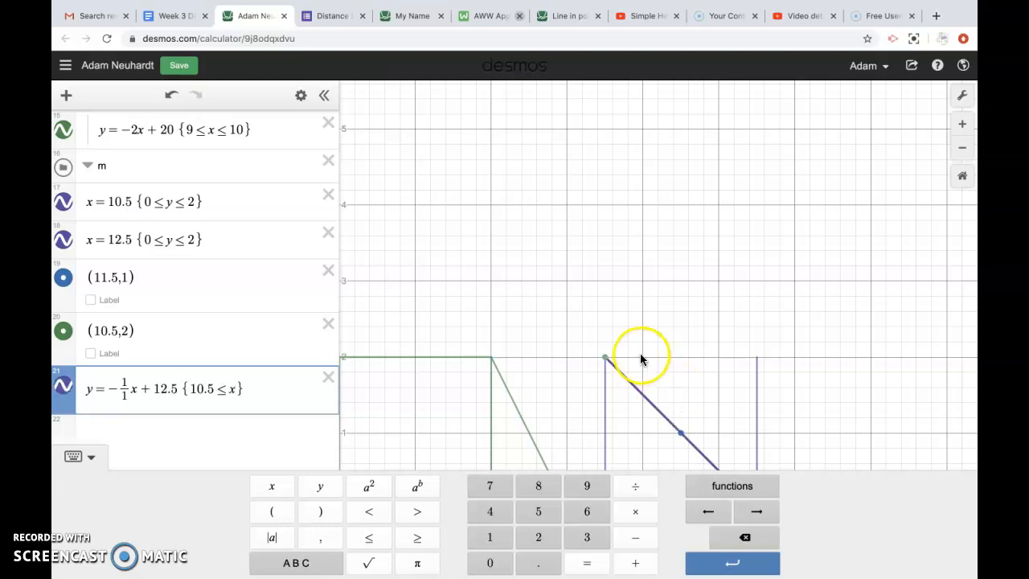
left_click(366, 538)
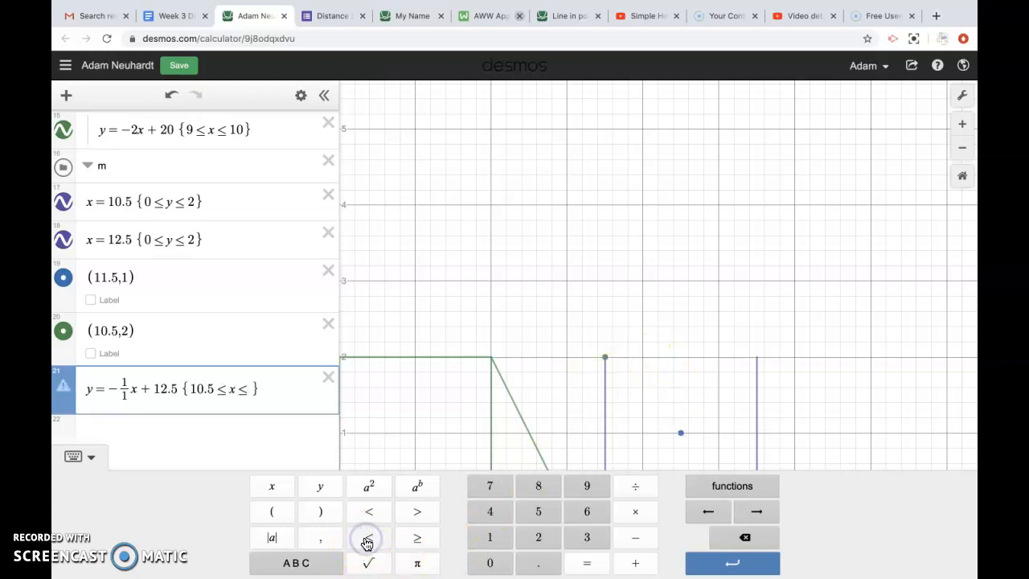
left_click(680, 433)
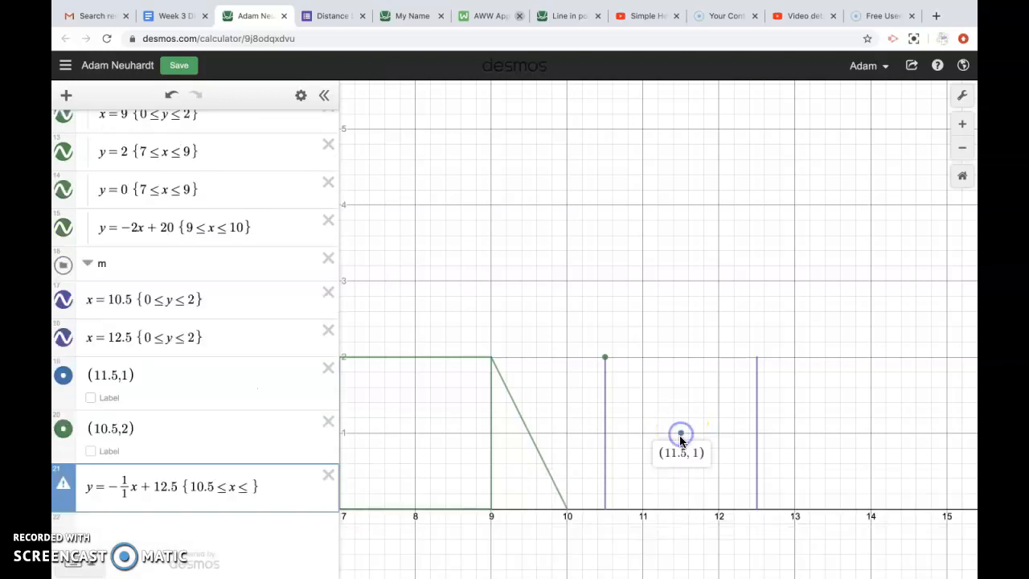
type("11.5")
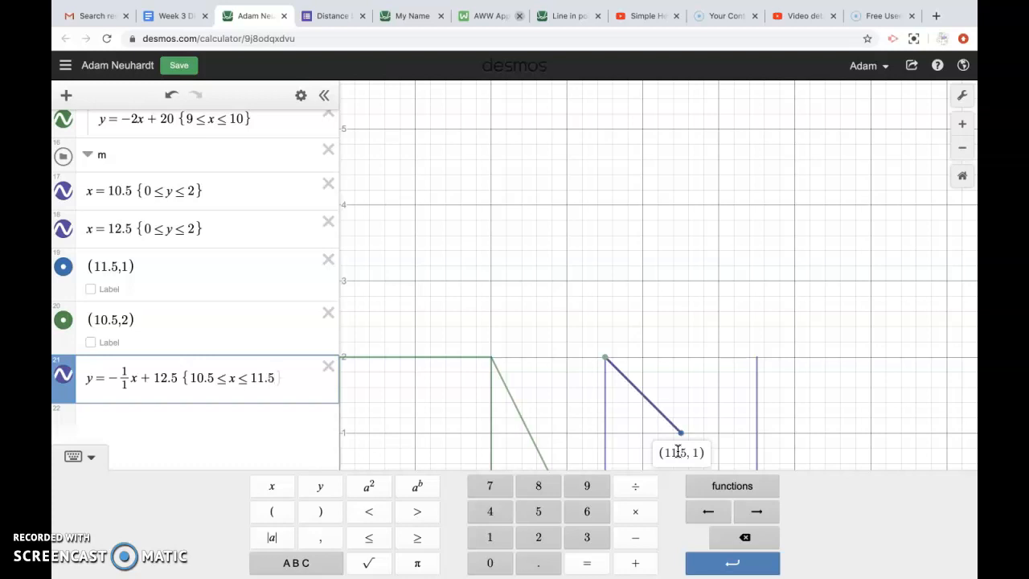
scroll(834, 390, "down", 5)
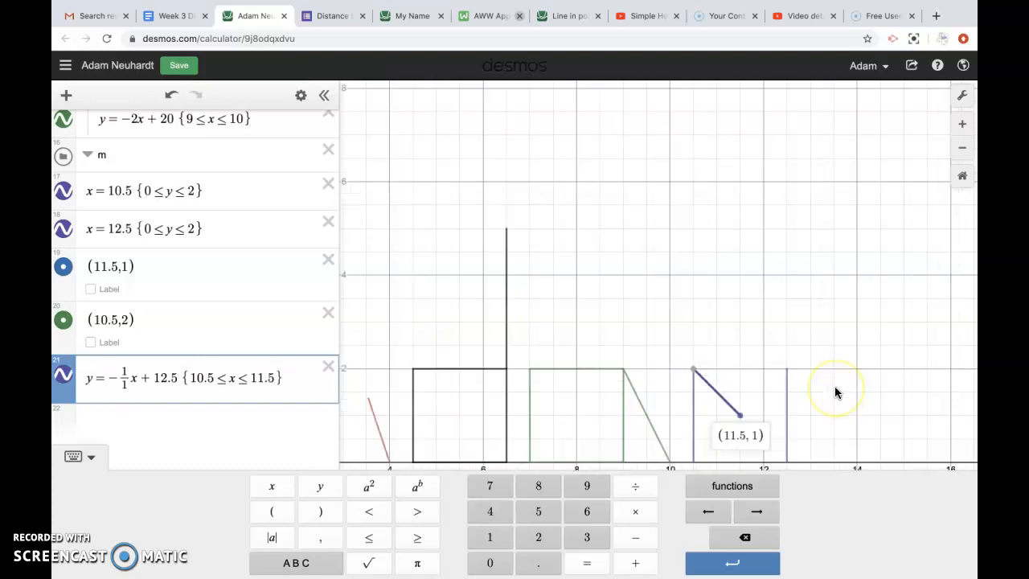
left_click(853, 387)
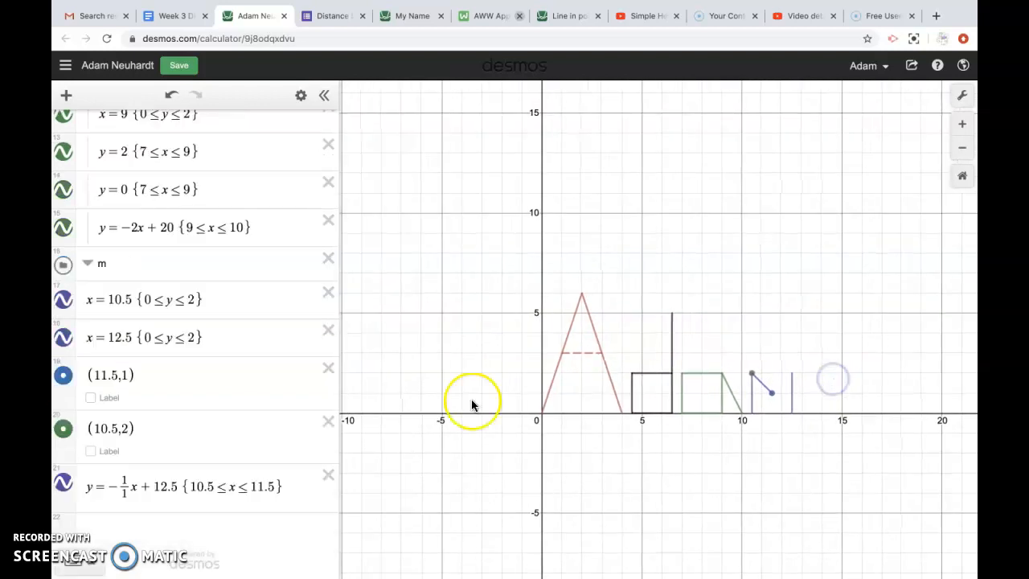
- Duplicate the restricted expression y = -1/1 x + 12.5 for the m's second diagonal
left_click(299, 105)
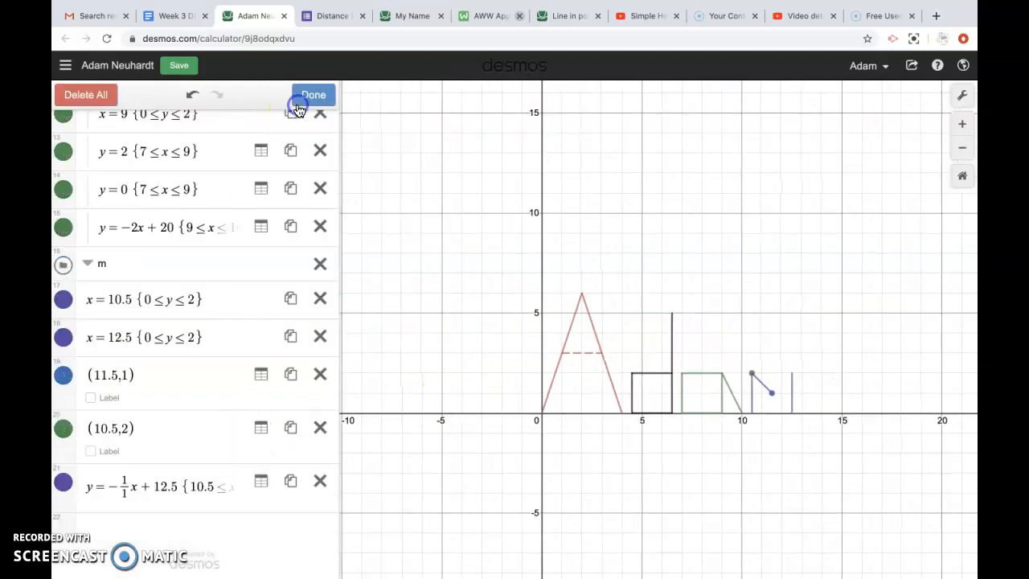
left_click(292, 484)
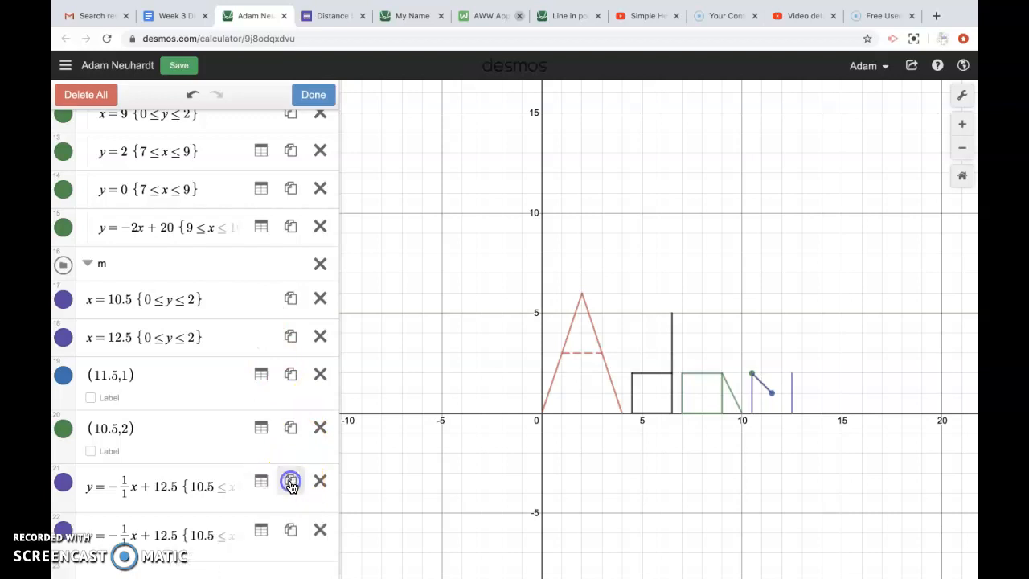
scroll(175, 450, "down", 1)
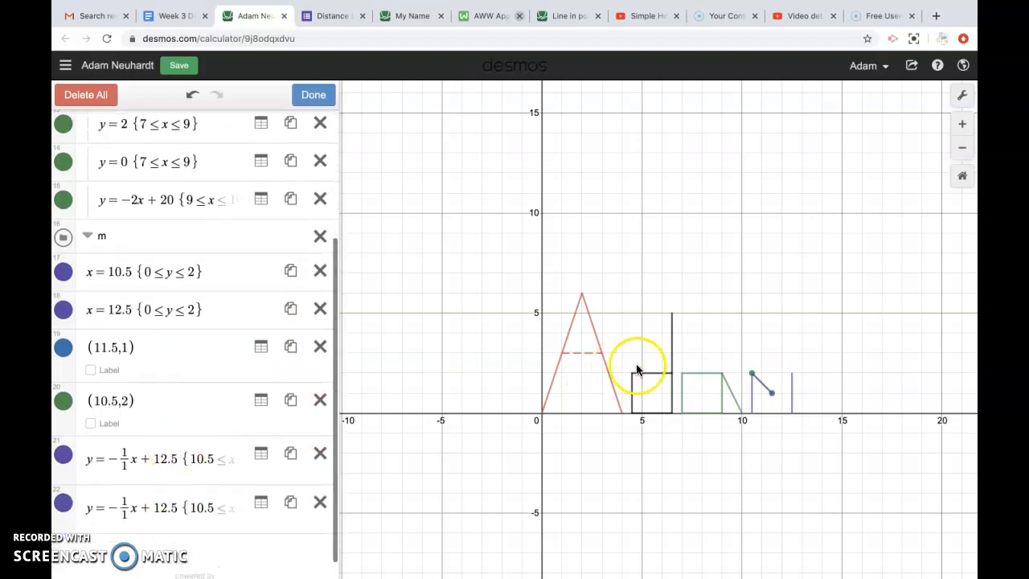
- Make the slope of the duplicated line positive so the expression reads y = 1/1 x + 12.5
left_click(962, 124)
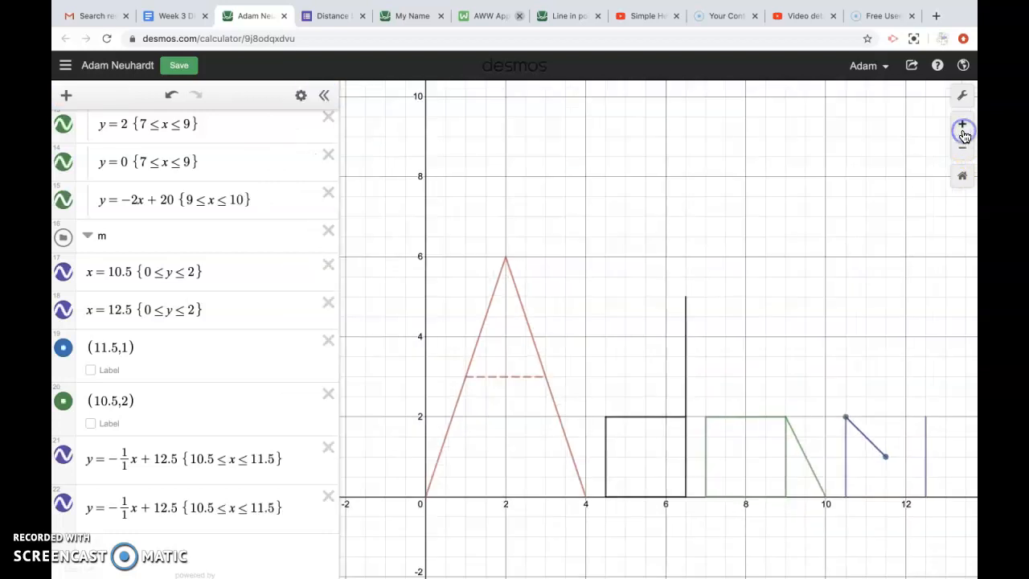
left_click_drag(937, 336, 838, 330)
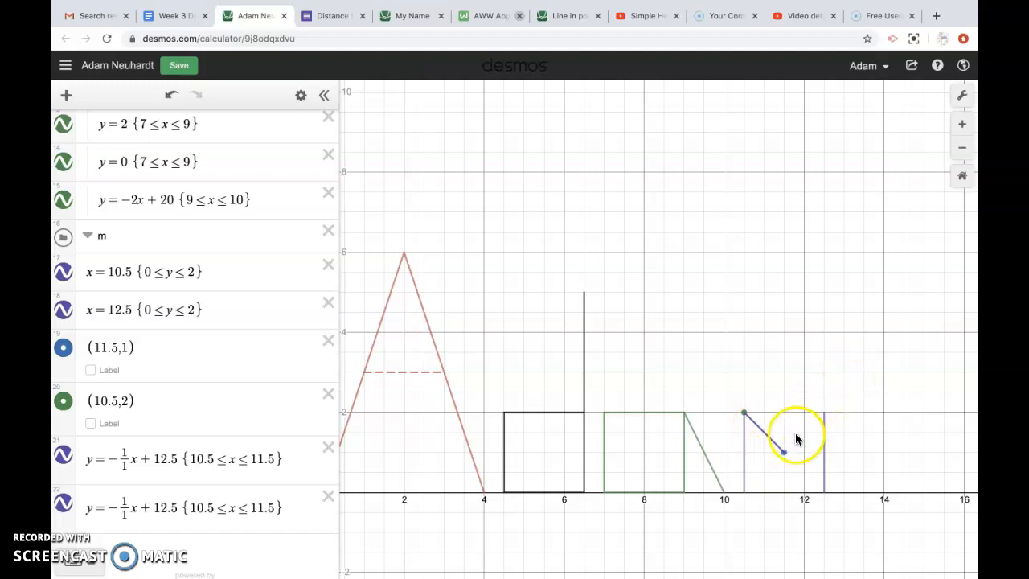
left_click(119, 513)
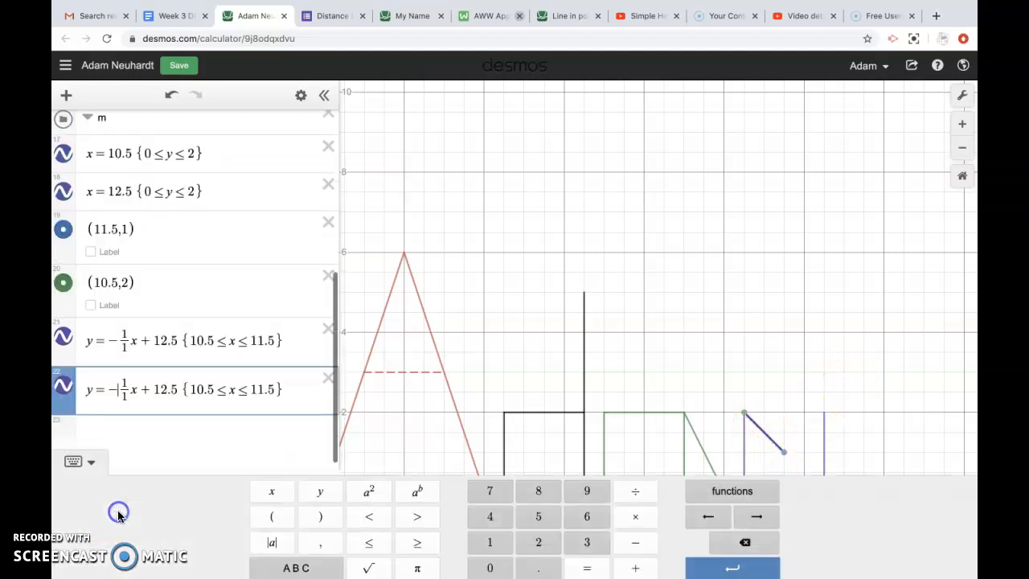
key("BackSpace")
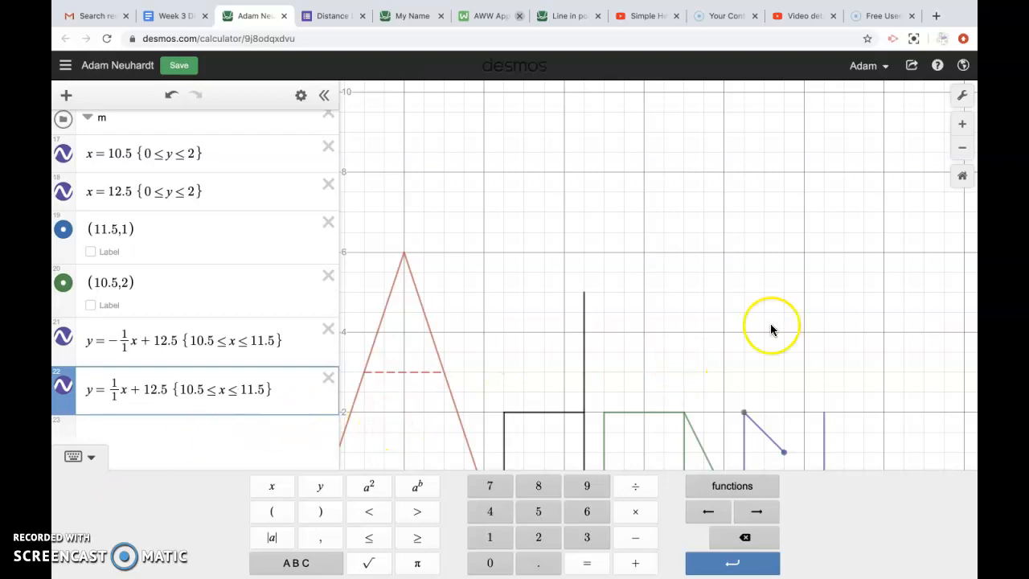
- Locate the positive-slope segment on the graph and change its intercept so the expression reads y = 1/1 x - 12.5
left_click(965, 250)
left_click(962, 147)
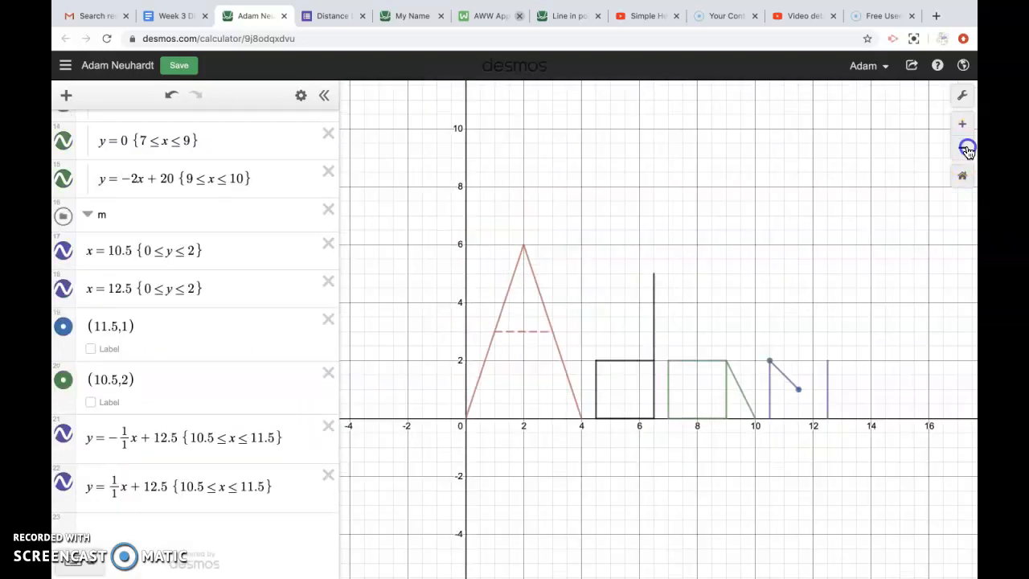
left_click_drag(880, 207, 854, 364)
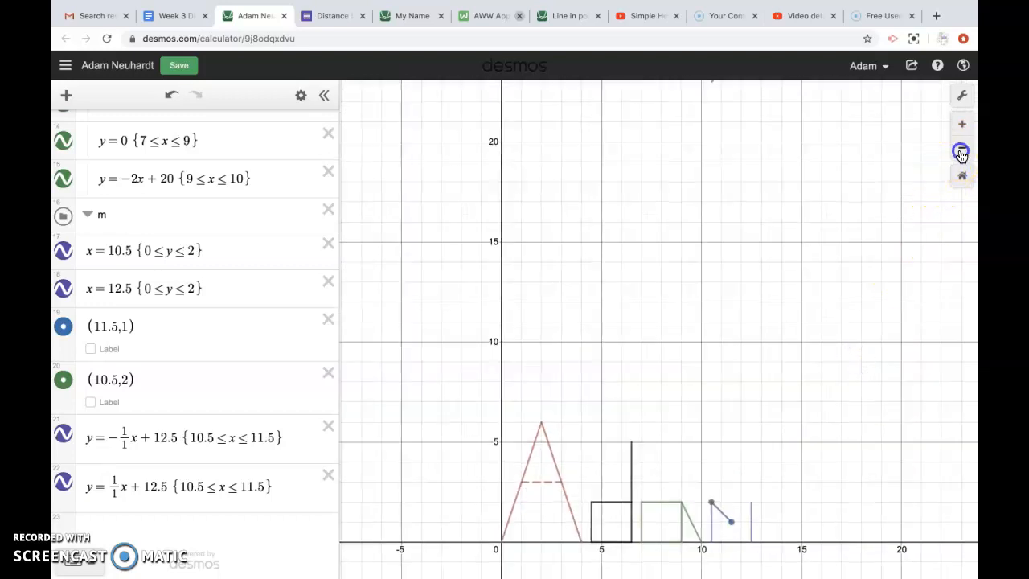
left_click(962, 147)
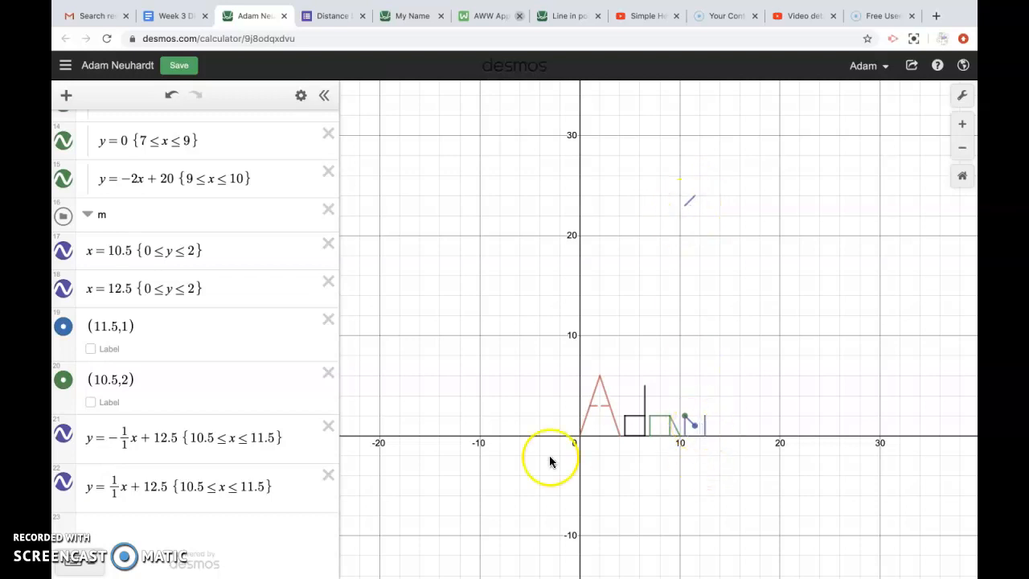
left_click(264, 506)
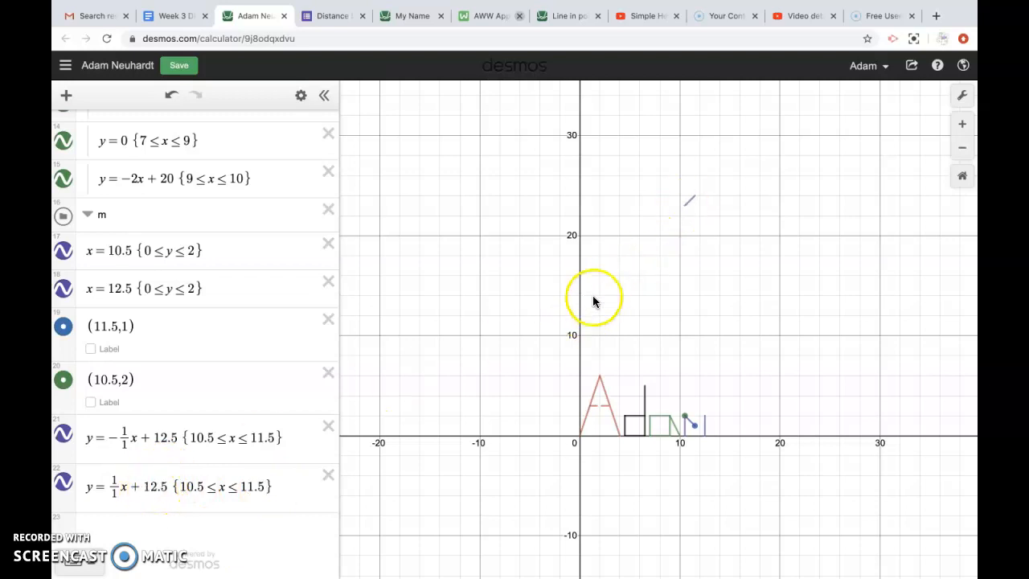
left_click(146, 484)
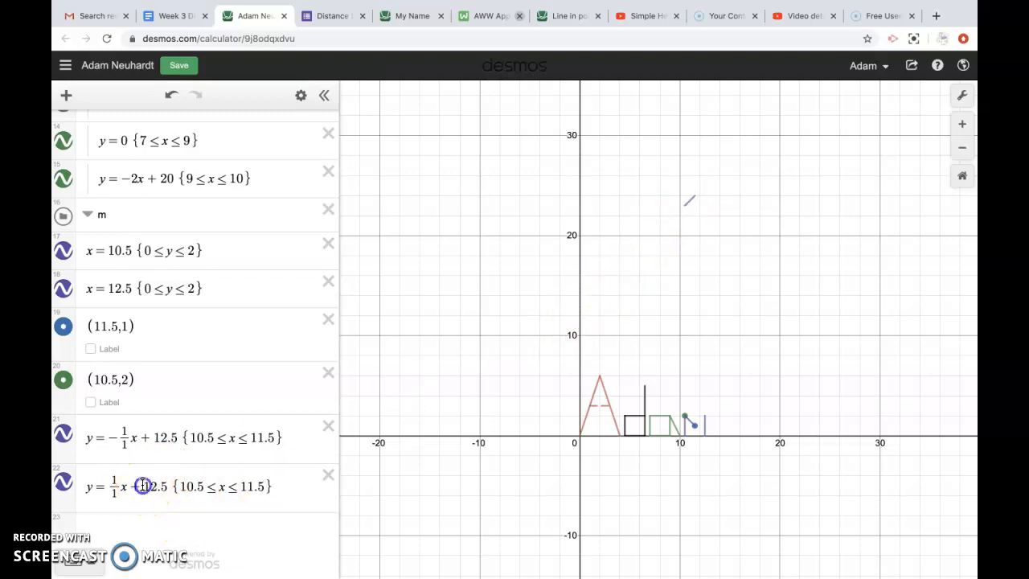
key("BackSpace")
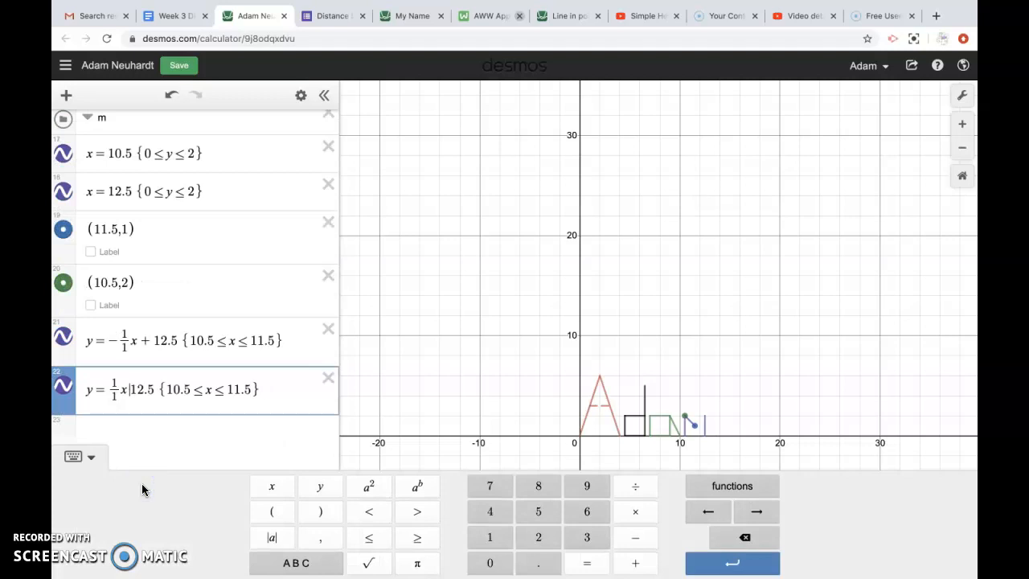
type("-")
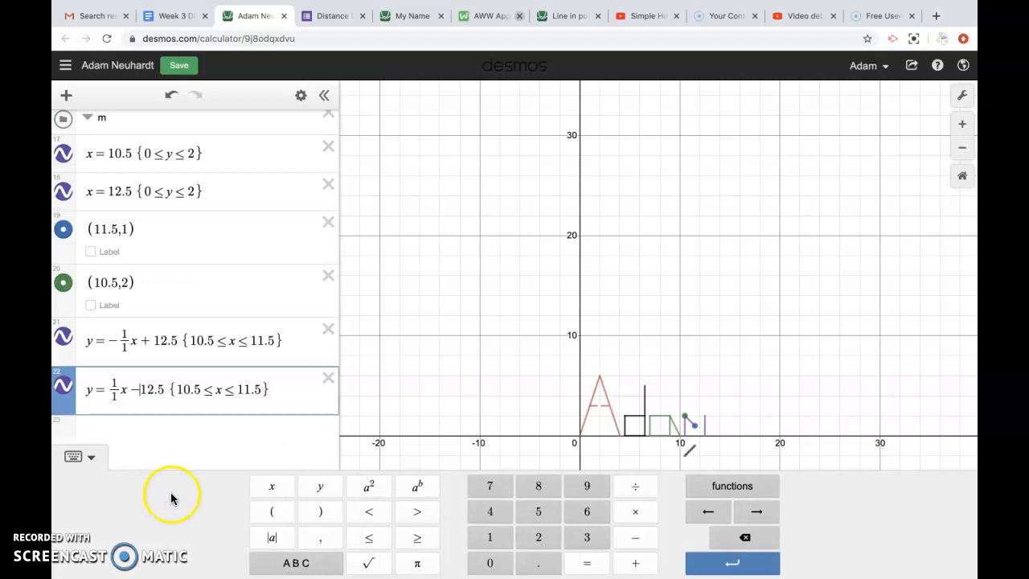
- Examine where the y = 1/1 x - 12.5 segment lies relative to the m's middle guide point and second vertical stem
left_click(962, 147)
left_click(962, 124)
left_click(962, 124)
left_click(962, 124)
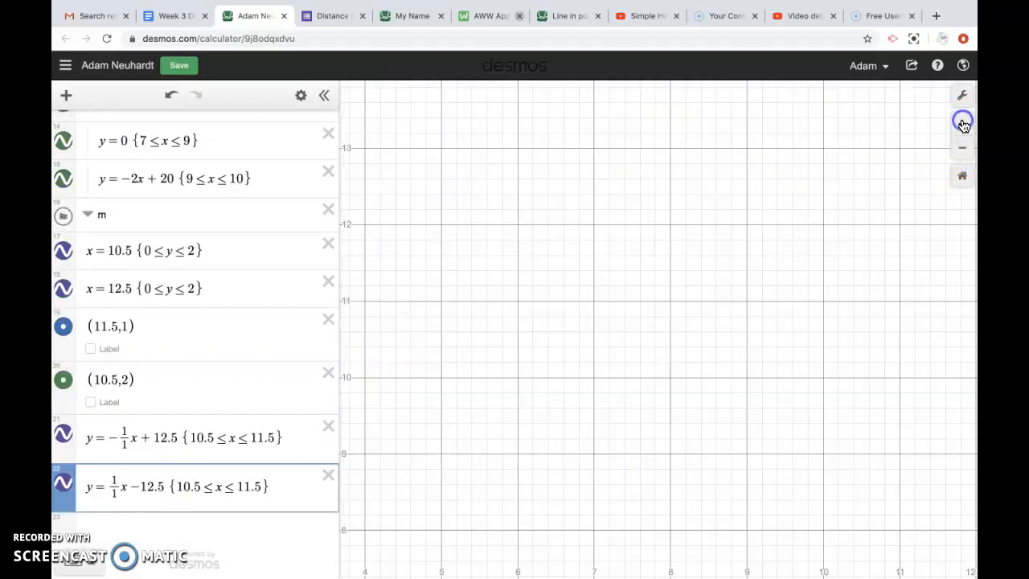
left_click_drag(863, 347, 828, 168)
left_click_drag(790, 427, 724, 224)
left_click_drag(735, 417, 666, 257)
left_click_drag(707, 374, 608, 209)
left_click_drag(770, 365, 754, 303)
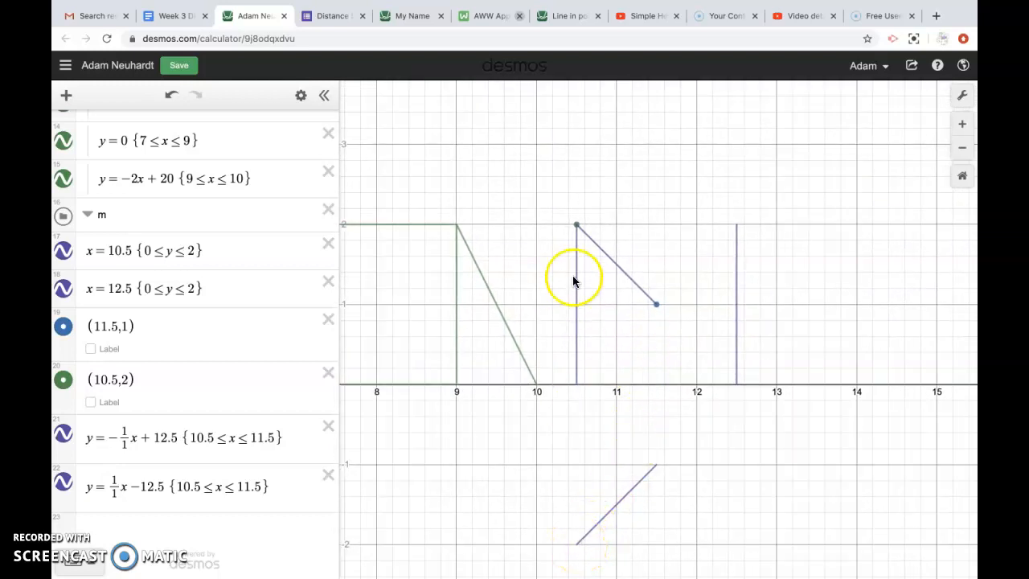
left_click(657, 306)
left_click(657, 324)
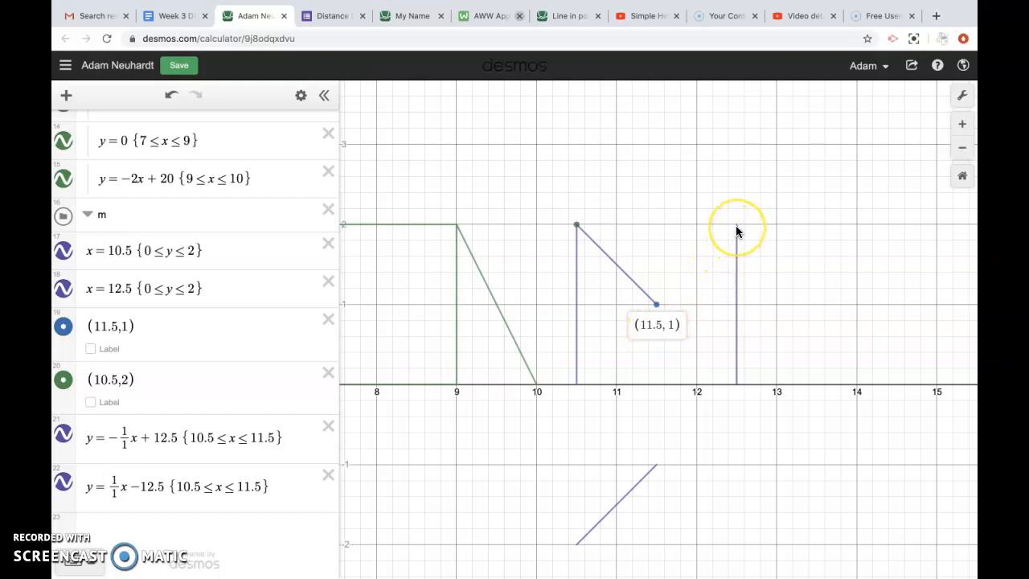
- Change the restriction on y = 1/1 x - 12.5 to 11.5 ≤ x ≤ 12.5
left_click(193, 487)
key("BackSpace")
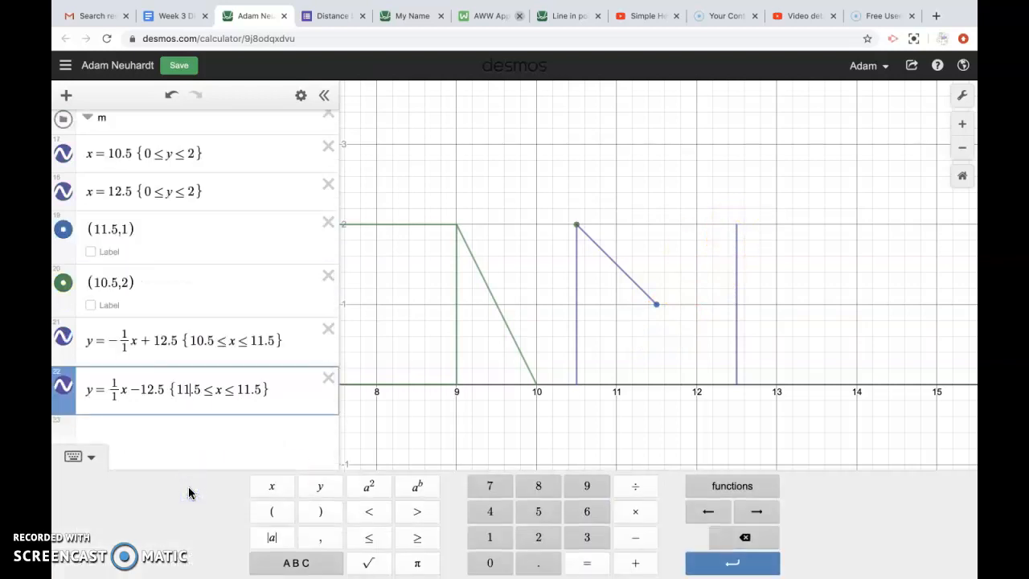
left_click(250, 387)
left_click_drag(652, 426, 638, 401)
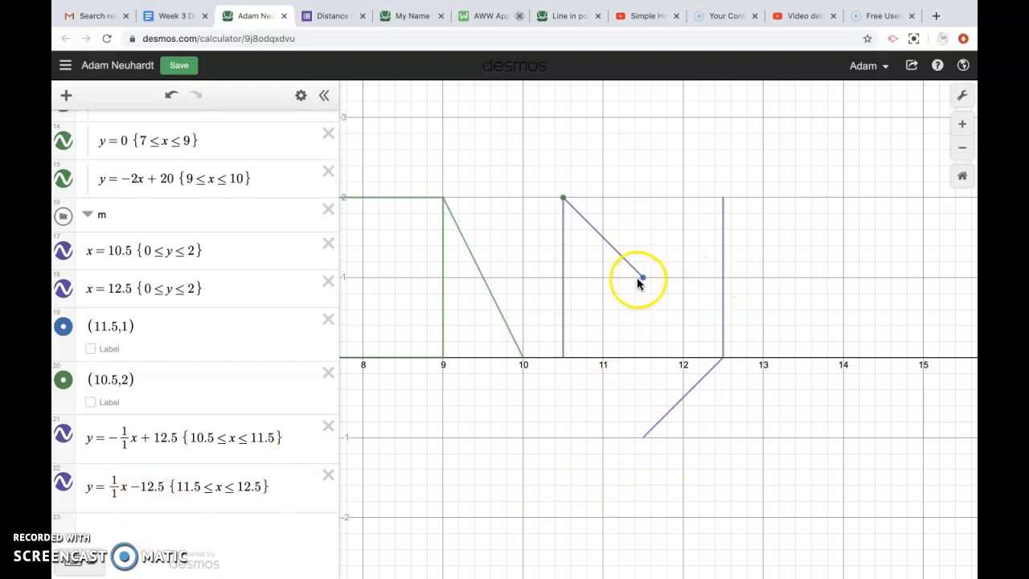
left_click_drag(641, 304, 641, 315)
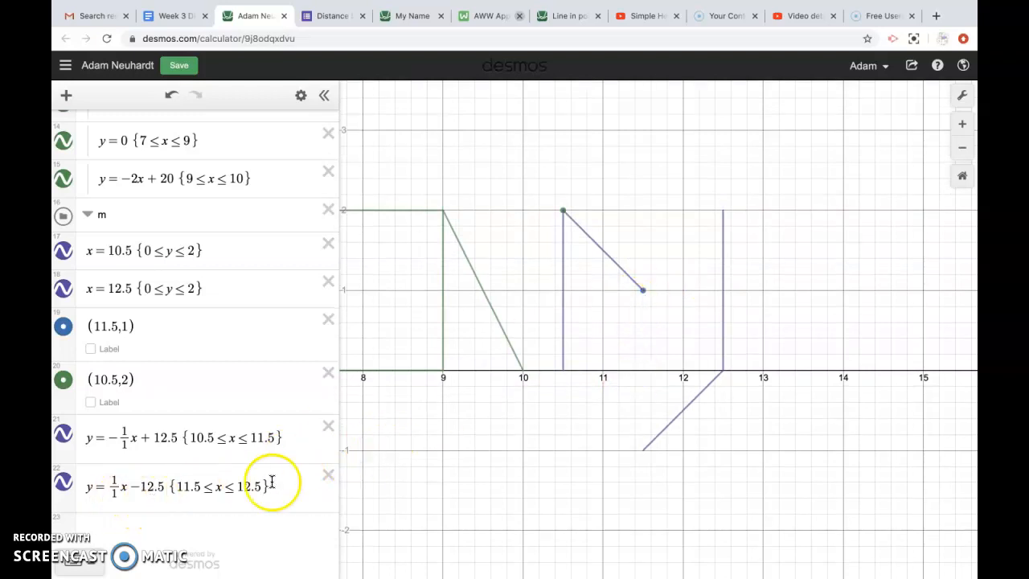
key("ctrl+Up")
left_click(548, 437)
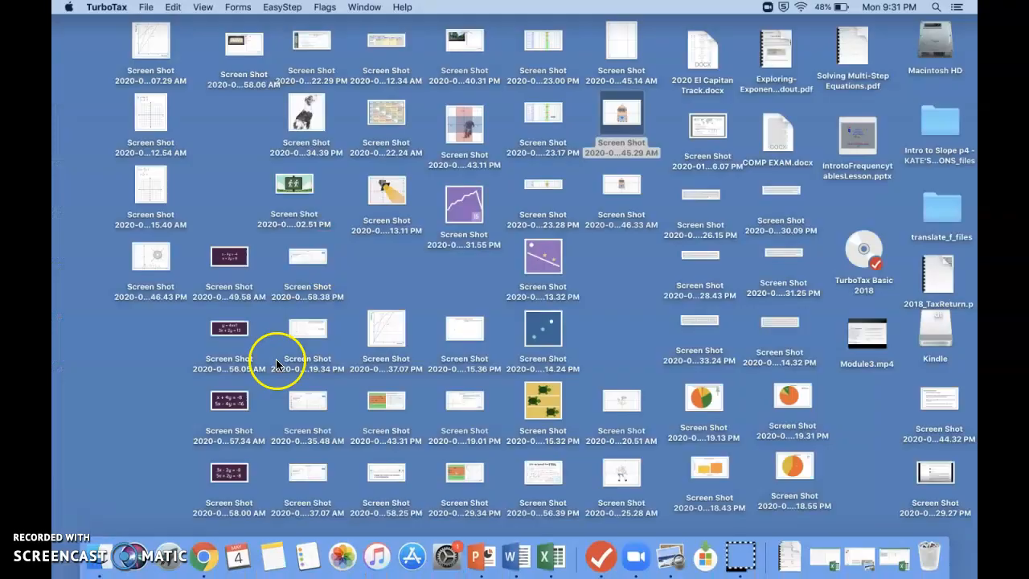
left_click(72, 525)
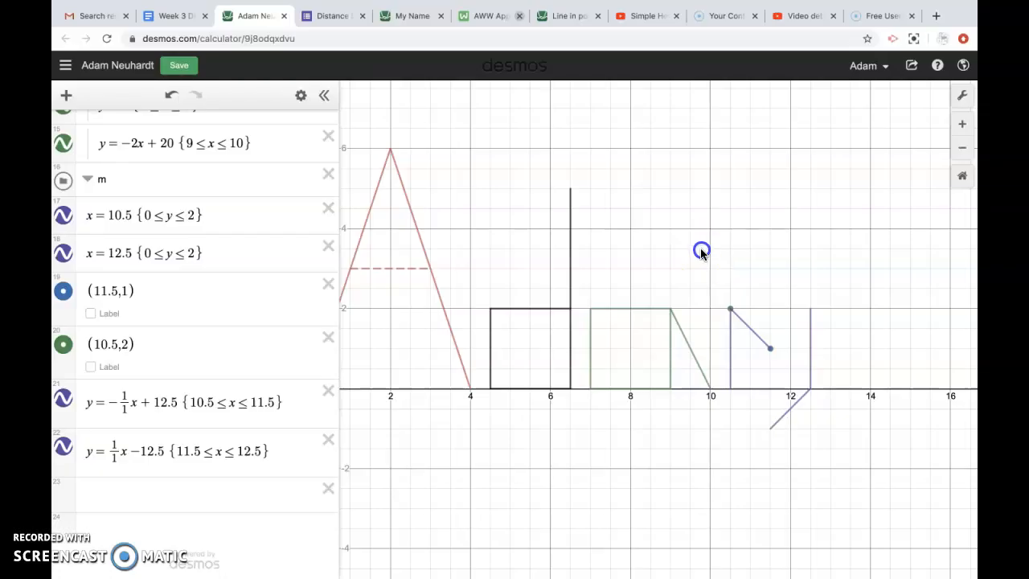
- Move the guide point at the first stem's upper end to (12.5, 2), the upper end of the m's second stem
left_click_drag(701, 249, 698, 246)
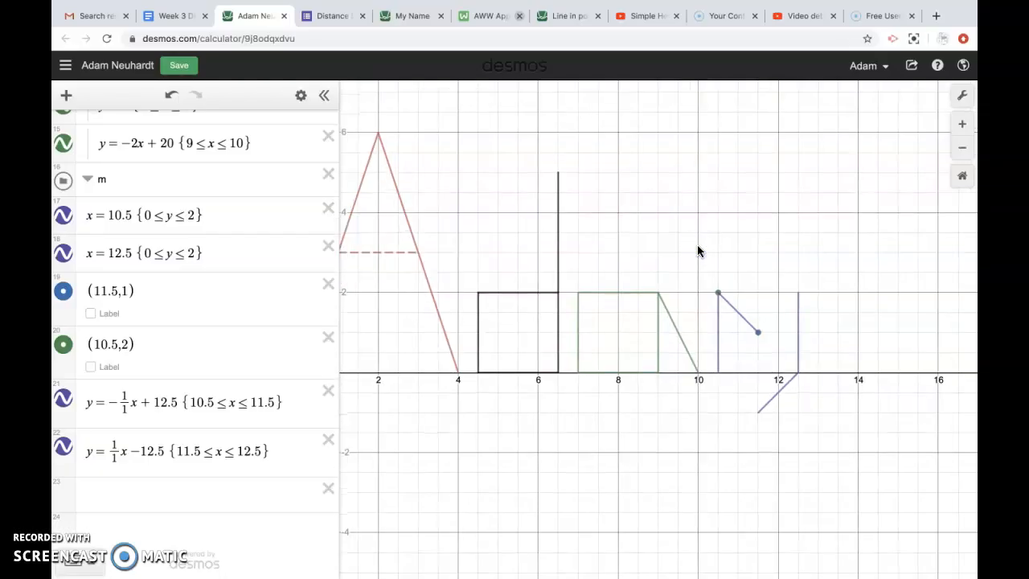
left_click_drag(698, 248, 739, 257)
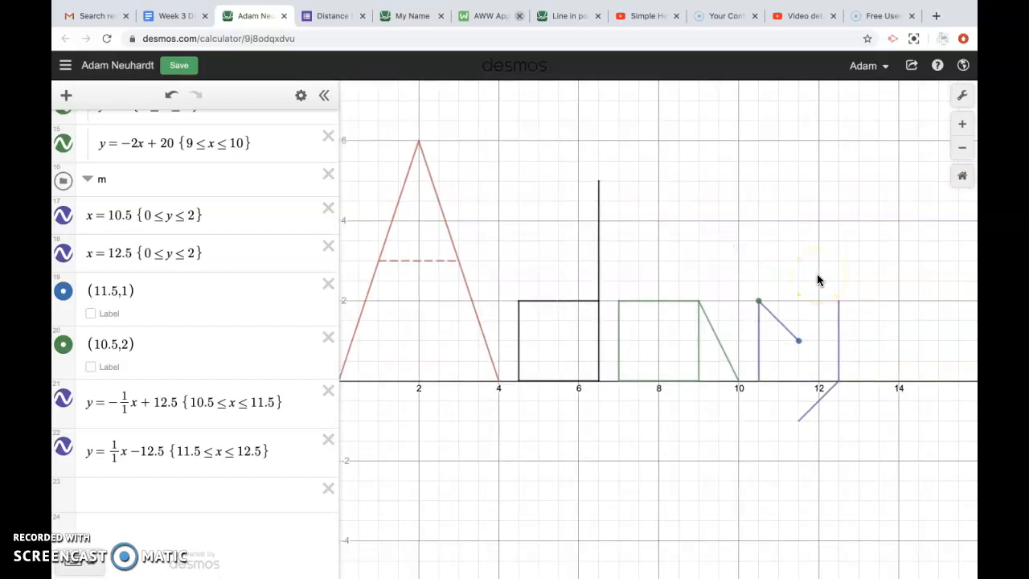
left_click_drag(818, 280, 778, 265)
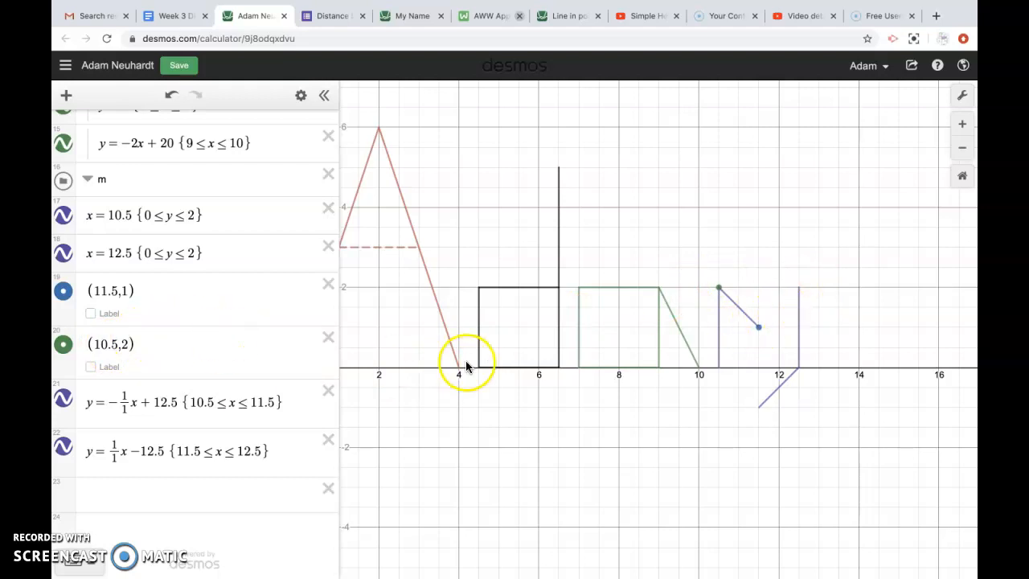
left_click(962, 124)
left_click_drag(902, 347, 760, 356)
left_click(963, 124)
left_click_drag(900, 265, 785, 262)
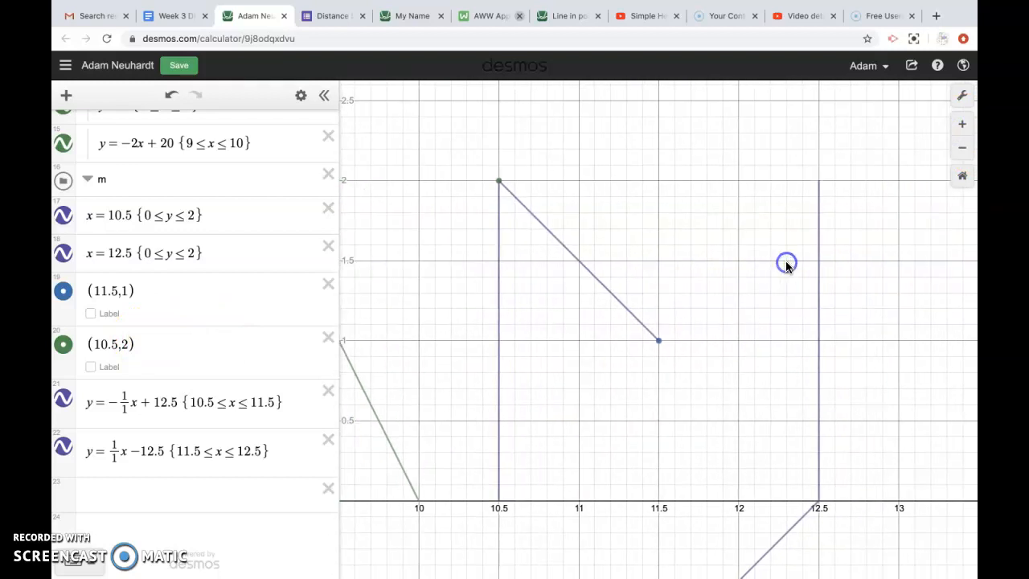
left_click(500, 184)
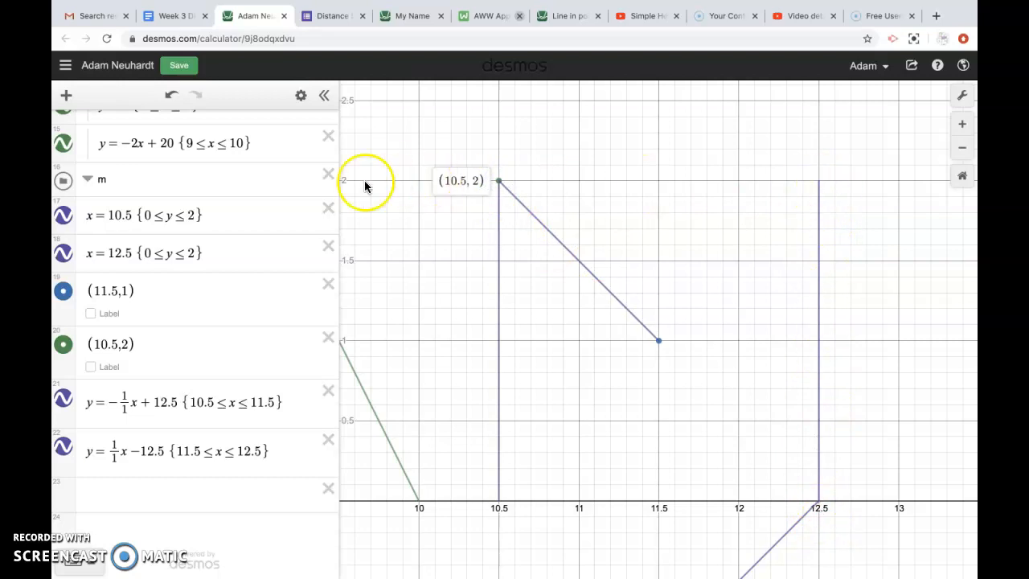
left_click(104, 343)
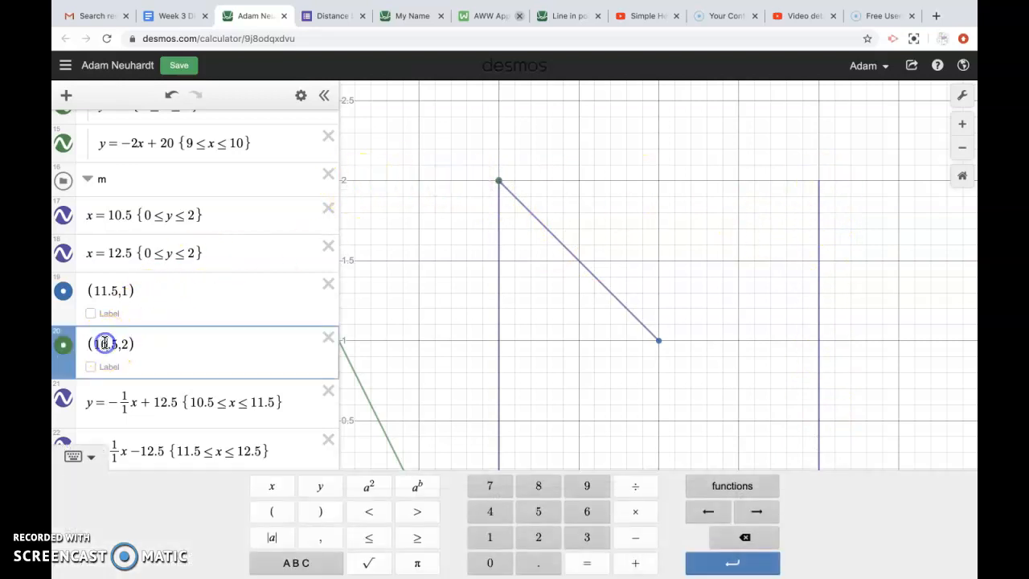
type("2")
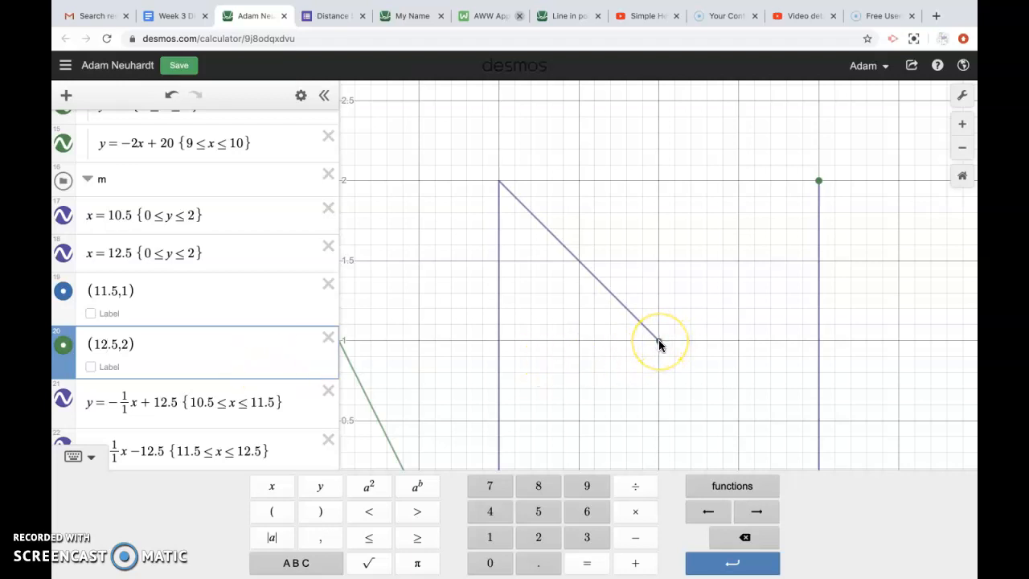
left_click(386, 351)
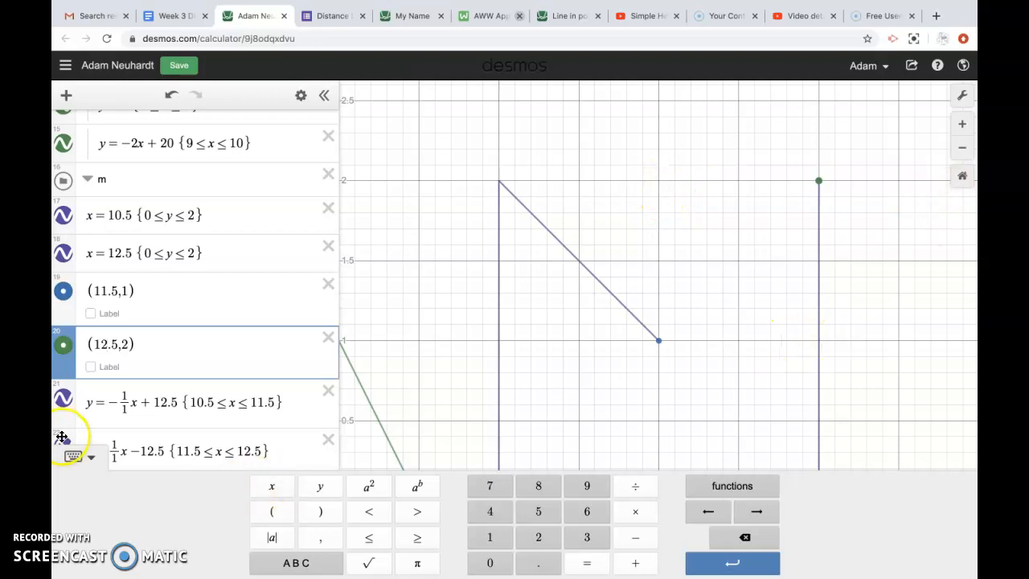
left_click(83, 456)
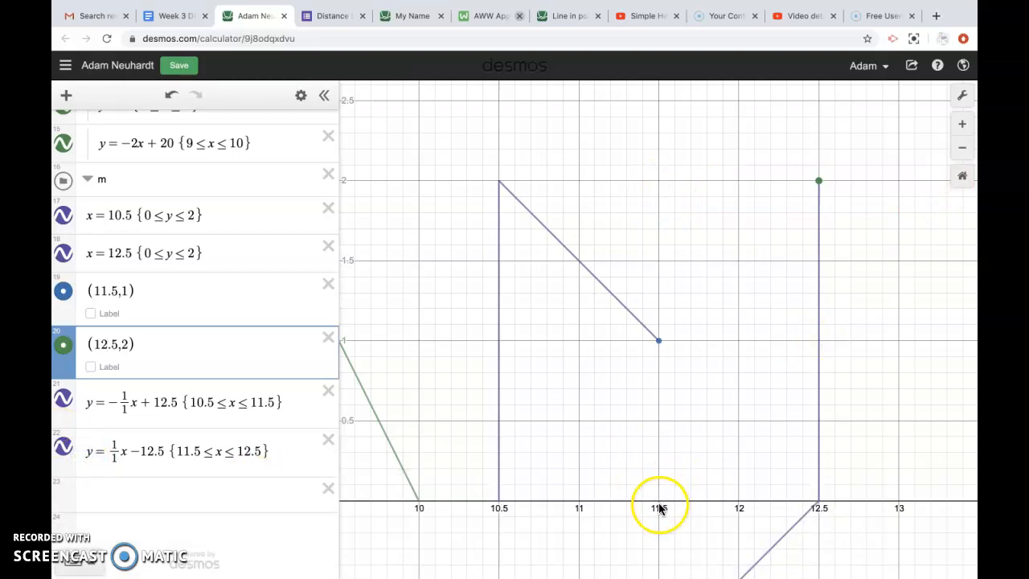
- Show the coordinates of the m's two guide points and trace the line through them back along its slope to the y-axis
mouse_move(658, 340)
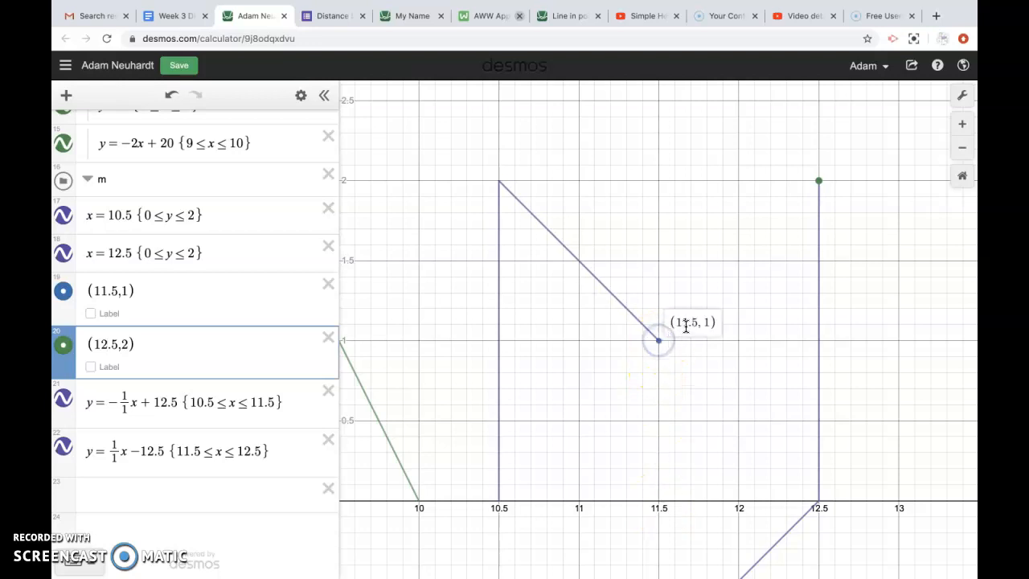
left_click(818, 181)
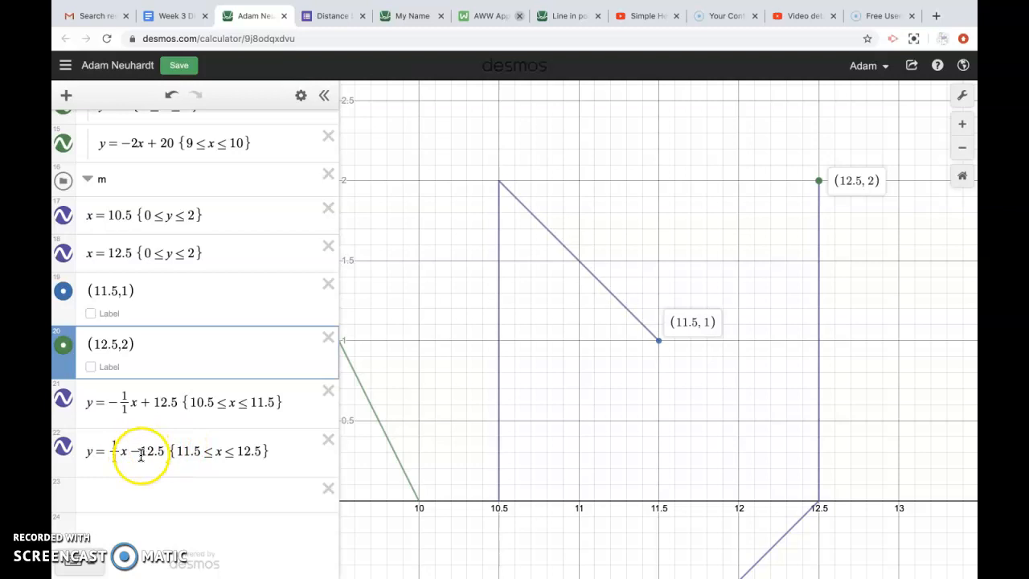
left_click_drag(601, 486, 601, 440)
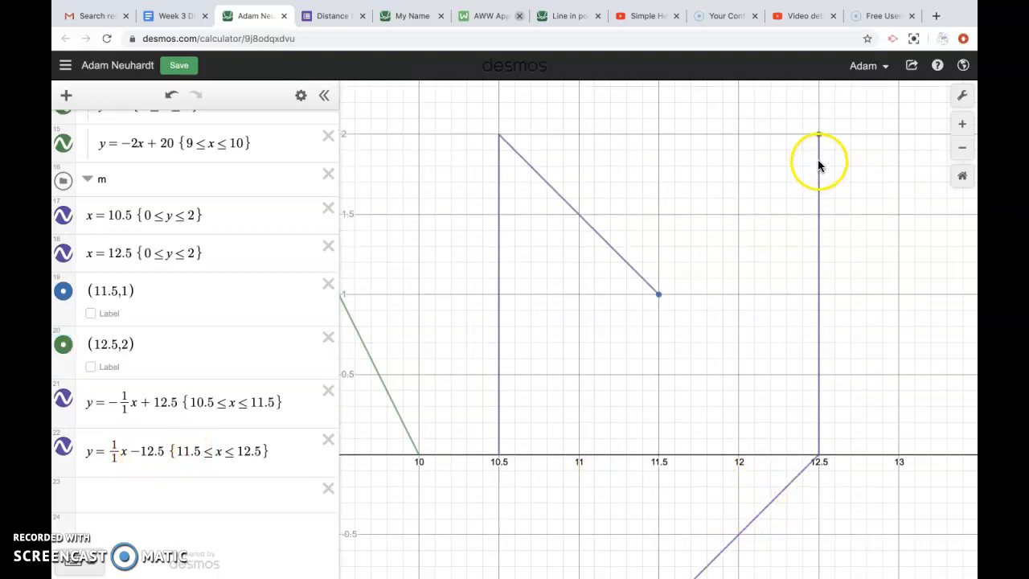
left_click(716, 254)
left_click(956, 154)
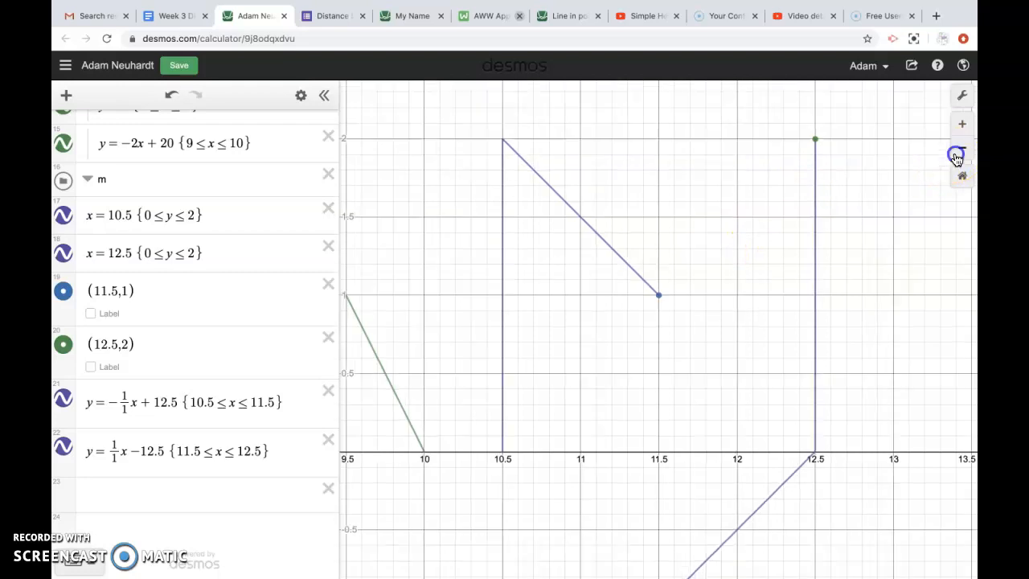
left_click(956, 153)
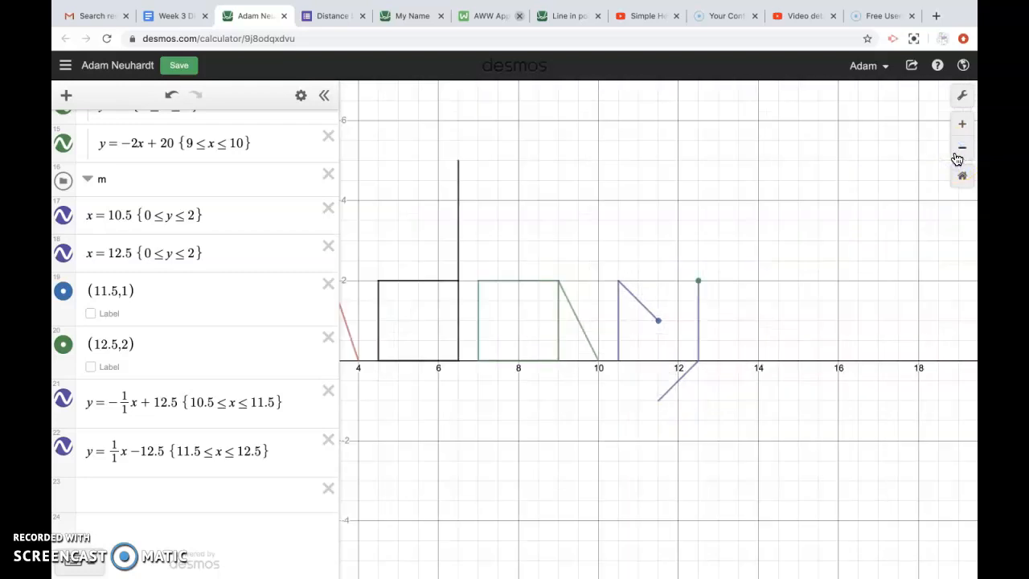
left_click(961, 149)
left_click_drag(833, 317, 873, 292)
left_click(956, 184)
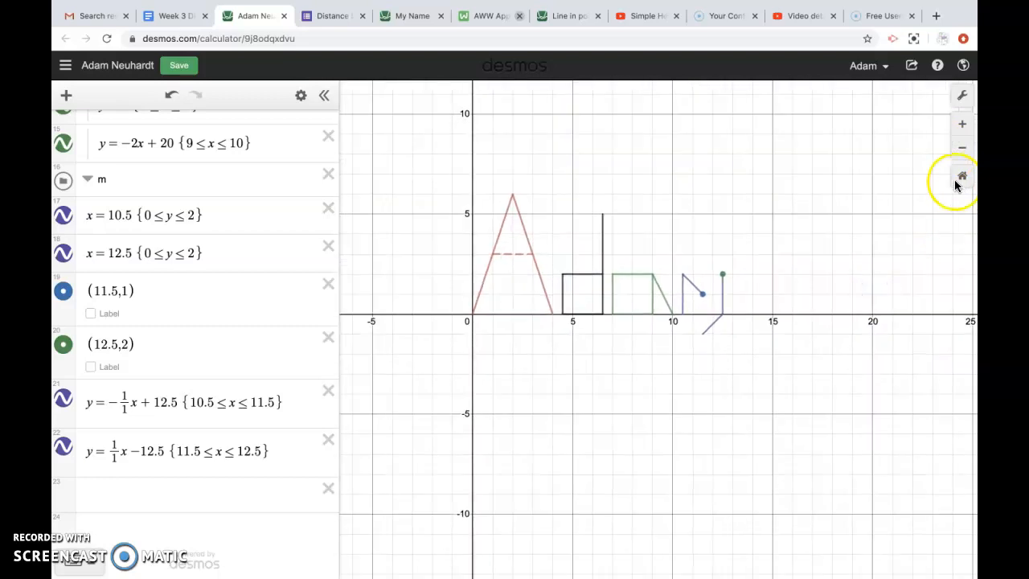
left_click(962, 124)
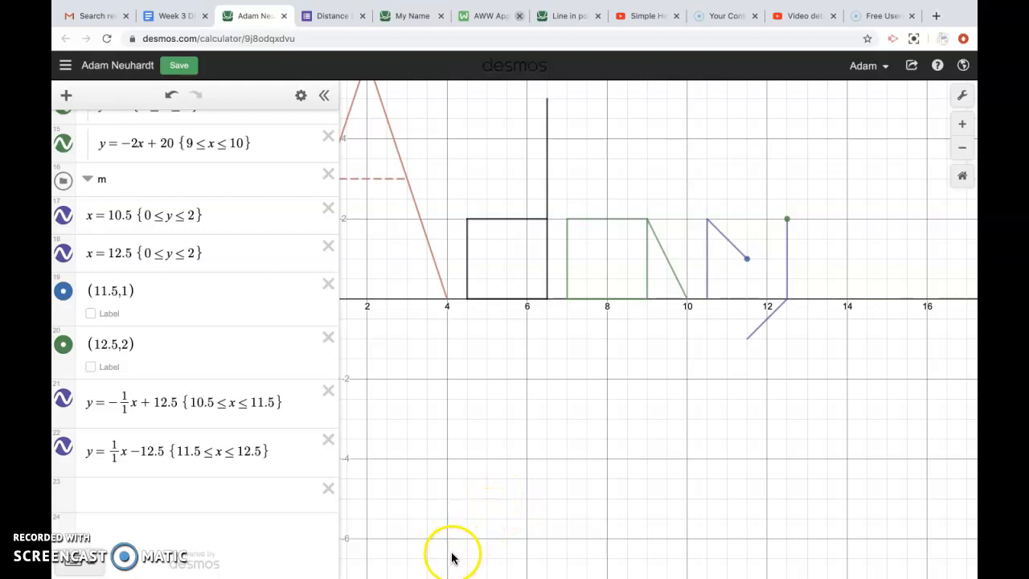
left_click_drag(447, 557, 577, 399)
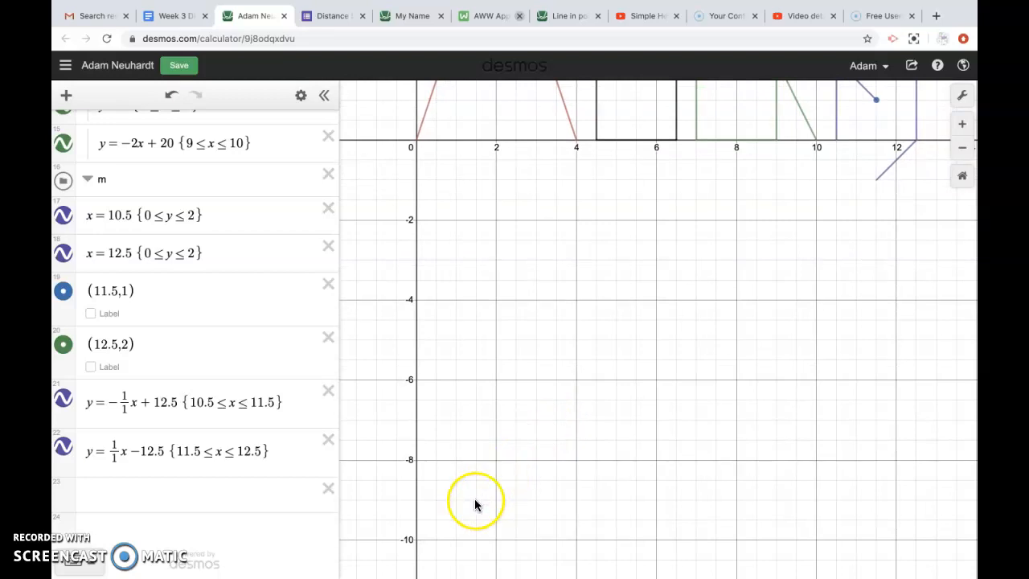
left_click_drag(437, 542, 471, 488)
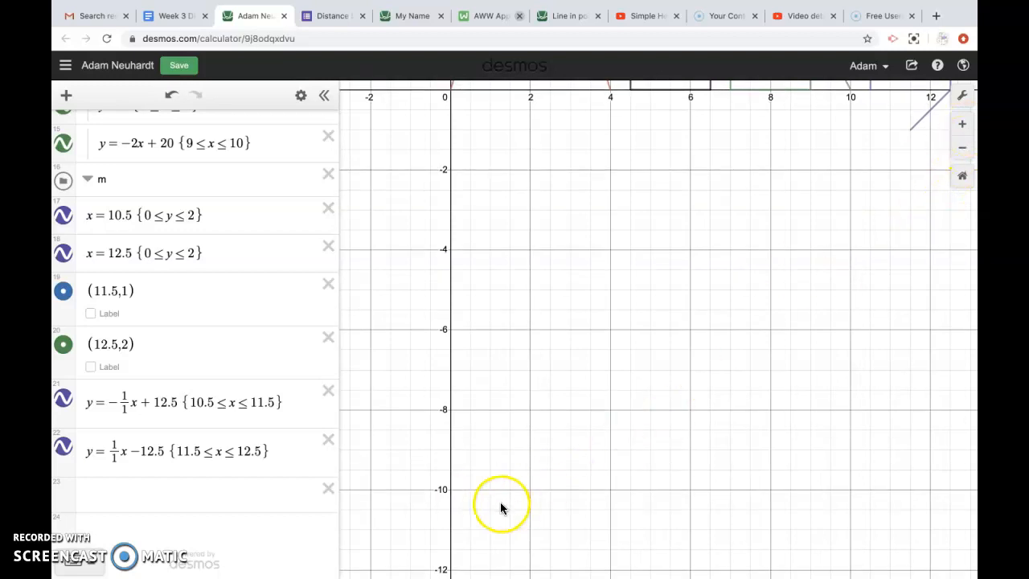
left_click_drag(451, 512, 451, 513)
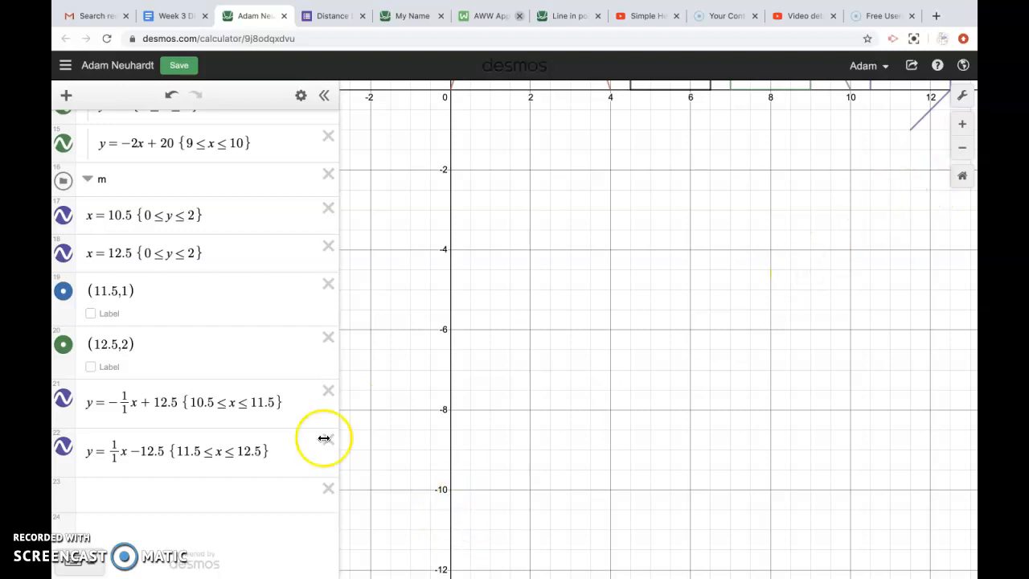
- Change the intercept of the m's second diagonal so the expression reads y = 1/1 x - 10.5, and check the complete name on the graph
left_click(152, 452)
key("BackSpace")
type("0")
left_click_drag(865, 268, 630, 450)
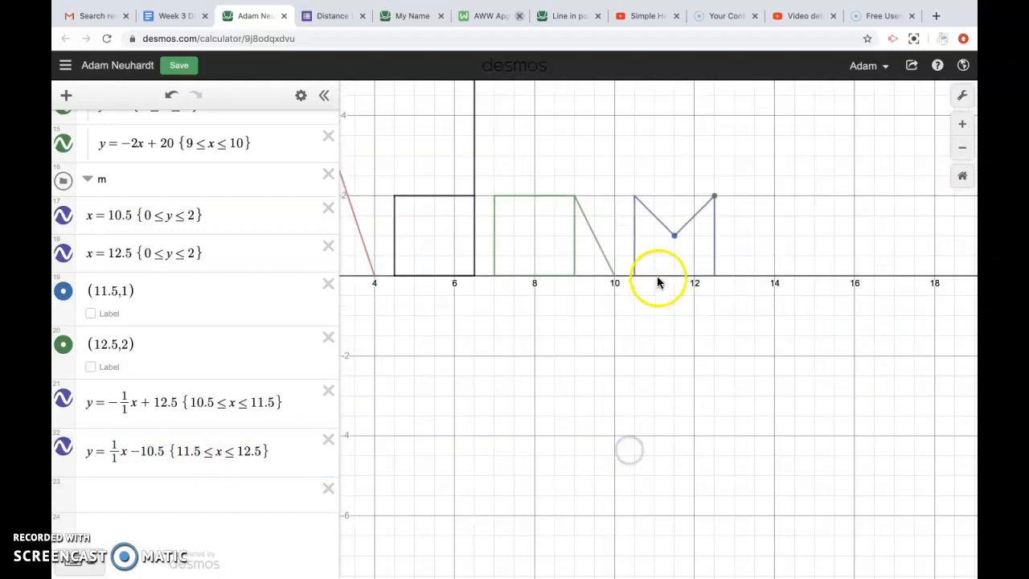
left_click(964, 149)
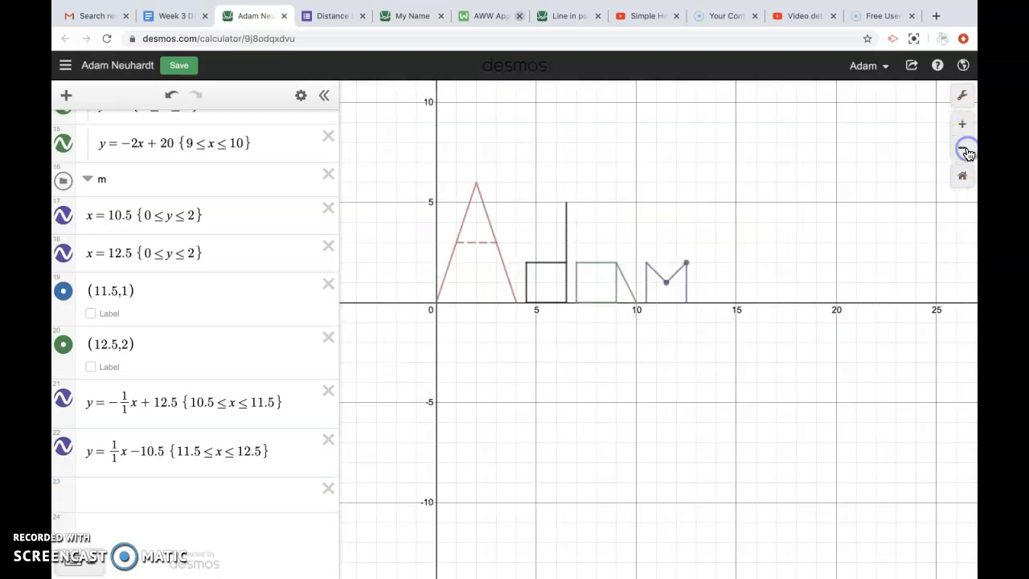
left_click(667, 283)
key("ctrl+Up")
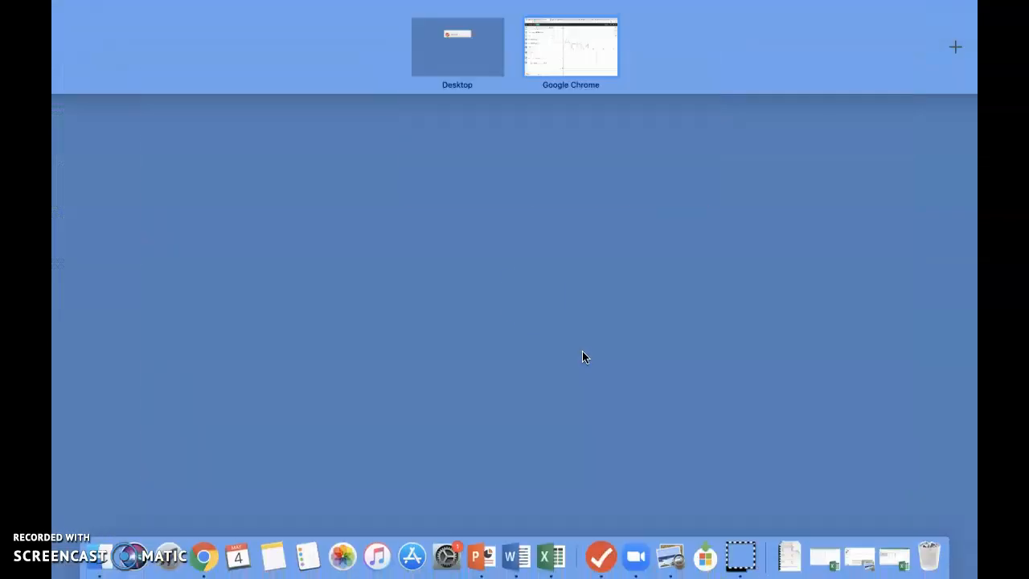